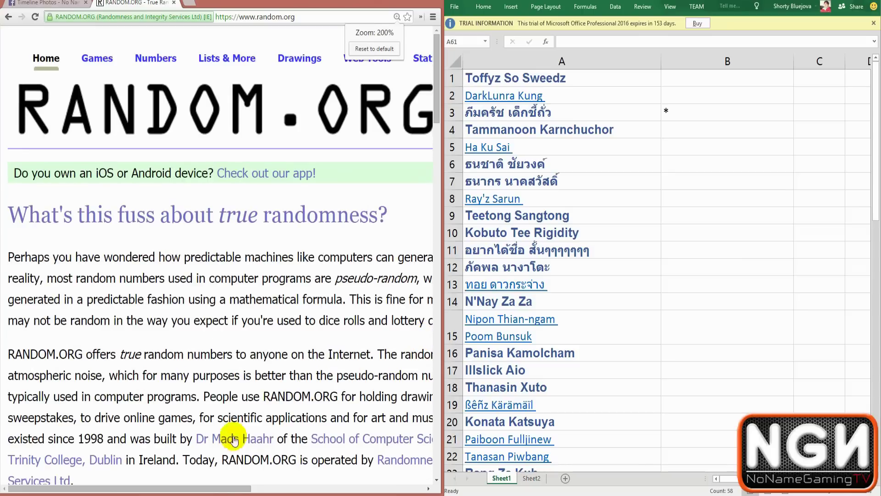
Generate several test numbers between 1 and 100 with the True Random Number Generator on the RANDOM.ORG page.
scroll(375, 291, down, 3)
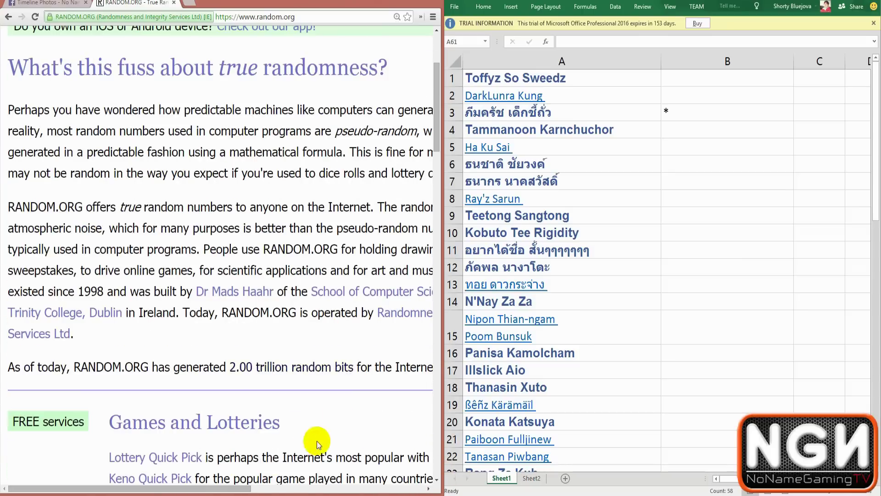
drag(252, 487, 438, 473)
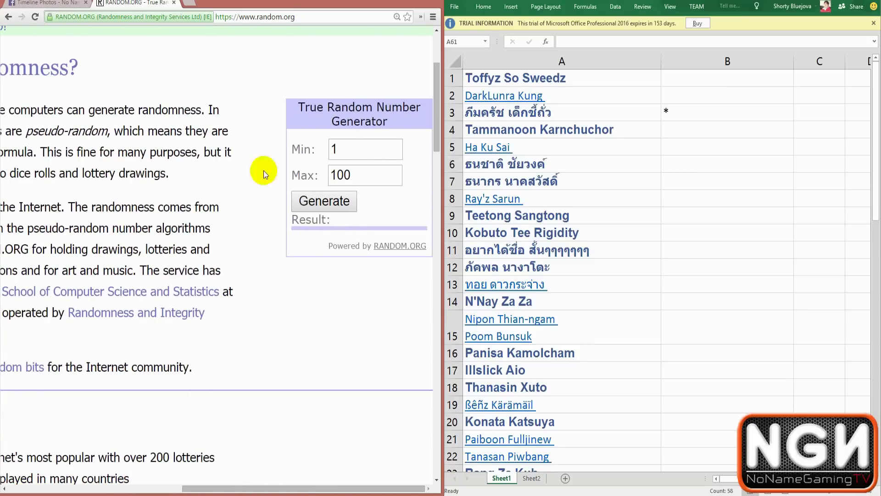
double_click(376, 184)
double_click(335, 149)
click(326, 210)
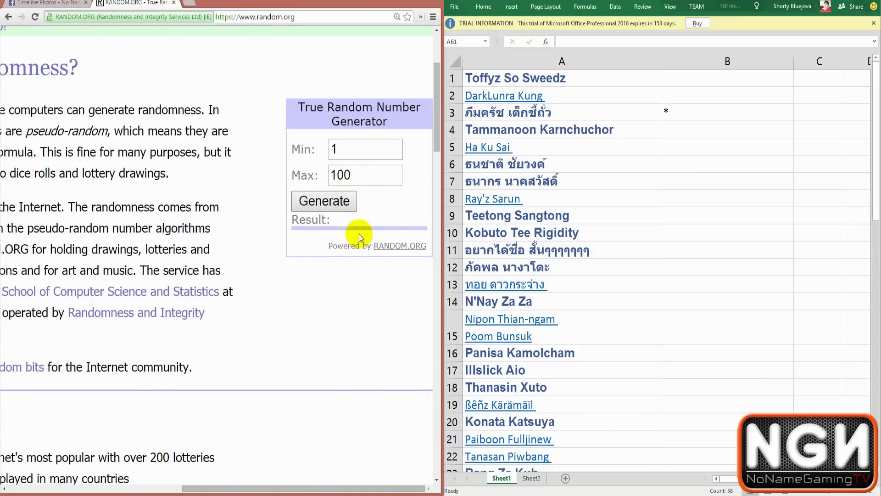
click(328, 205)
click(329, 206)
click(329, 206)
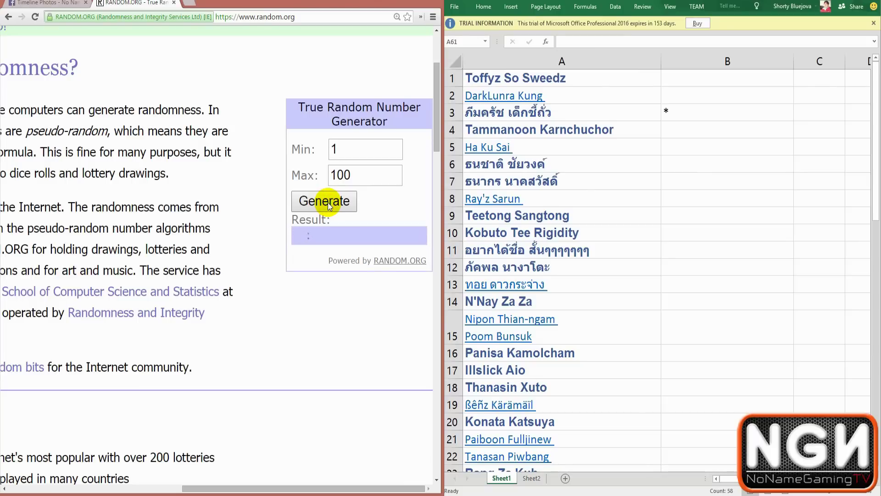
click(328, 206)
click(329, 205)
click(328, 206)
click(329, 206)
click(328, 205)
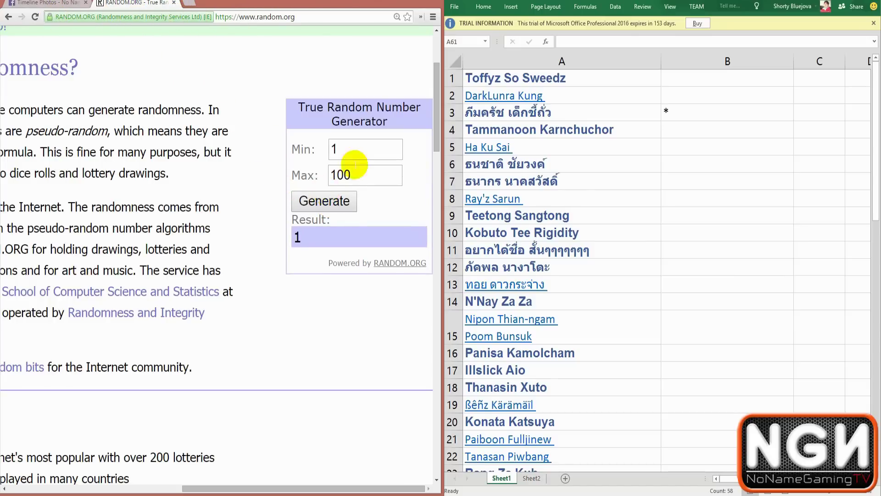
Check the last filled row of the name list, set the generator's maximum to 58 and generate random numbers.
key(ctrl+shift+Home)
scroll(606, 227, down, 16)
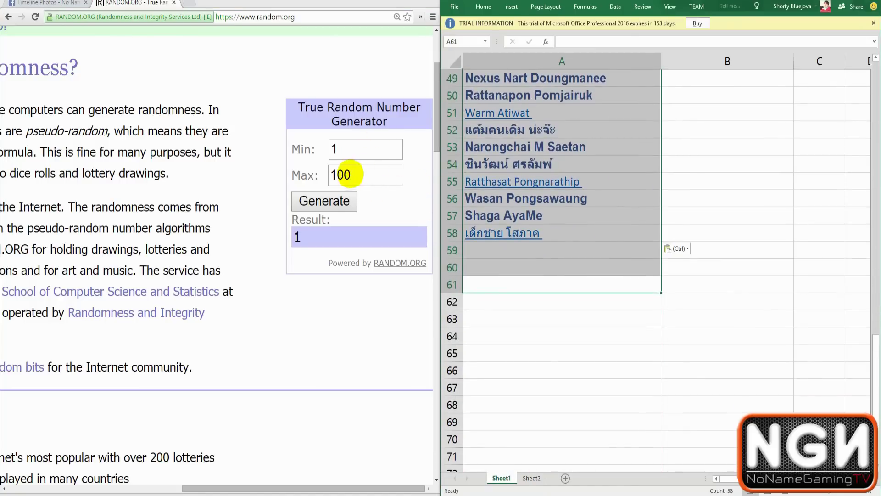
double_click(359, 173)
text(58)
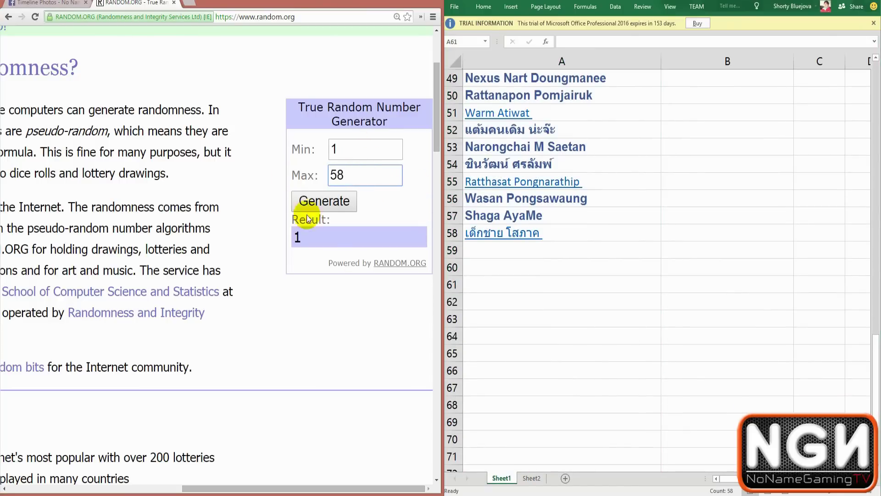
click(330, 203)
click(330, 202)
click(329, 202)
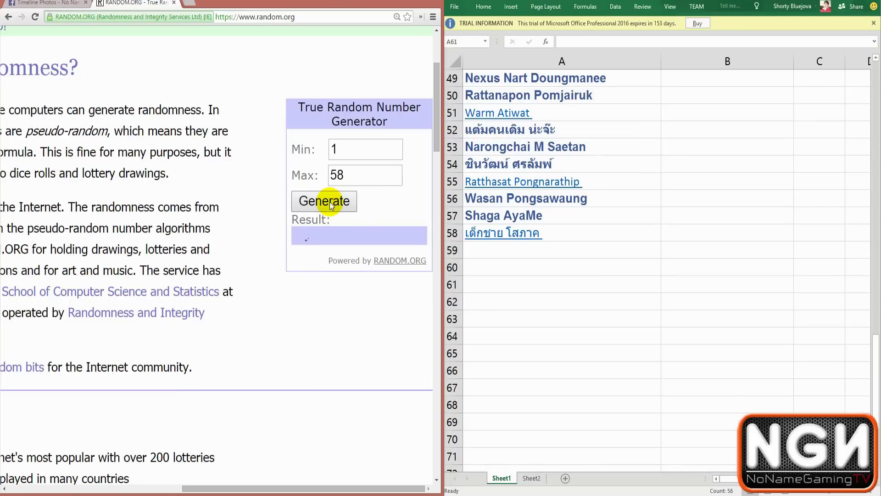
Enter 1 in cell B9 beside the ninth name on Sheet1.
click(621, 318)
scroll(622, 319, up, 16)
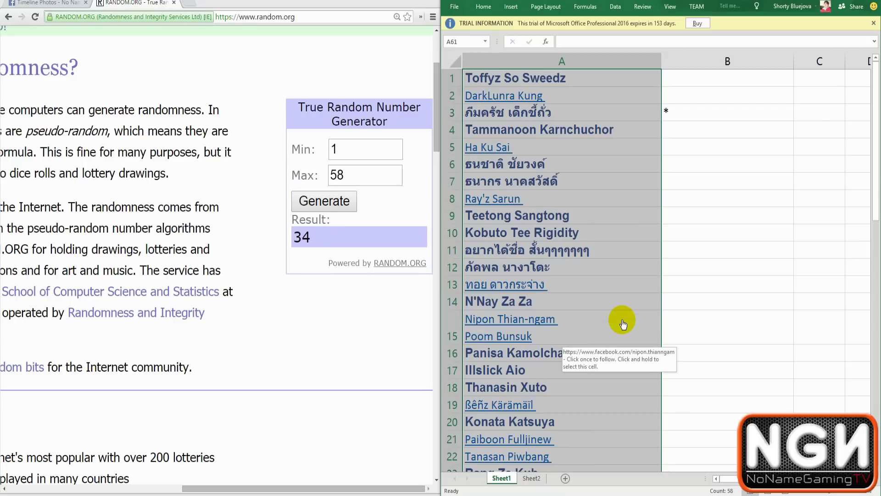
drag(735, 303, 708, 222)
click(717, 216)
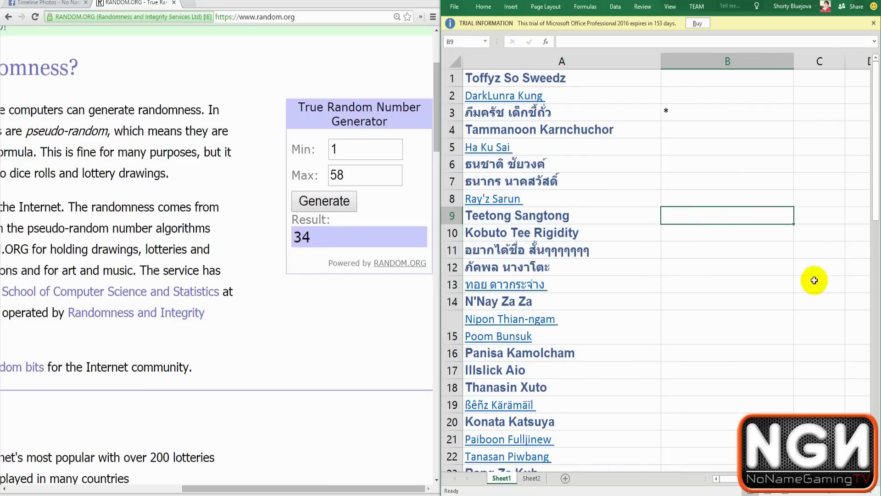
click(743, 240)
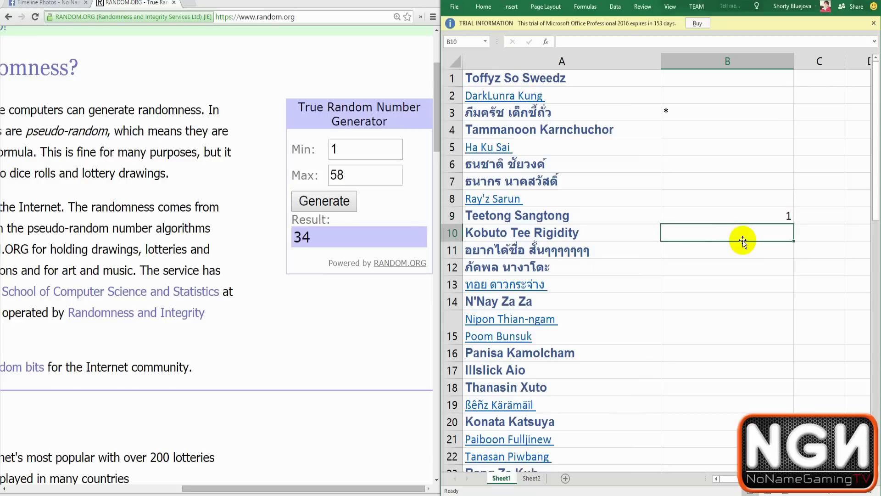
key(Up)
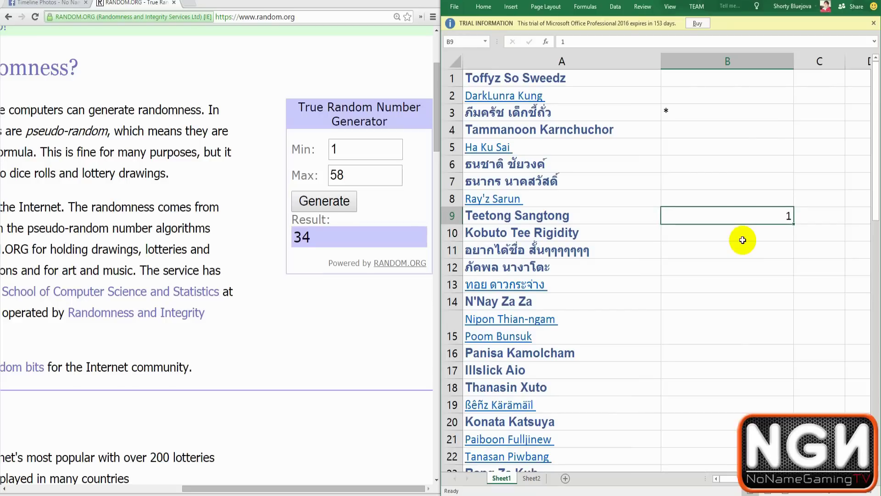
Switch to Sheet2, dismiss the trial information notice and narrow column A.
click(530, 478)
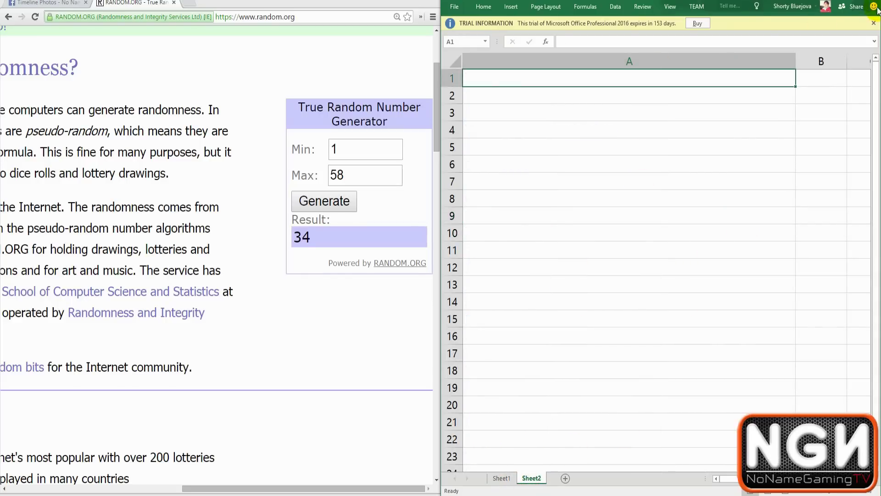
click(874, 42)
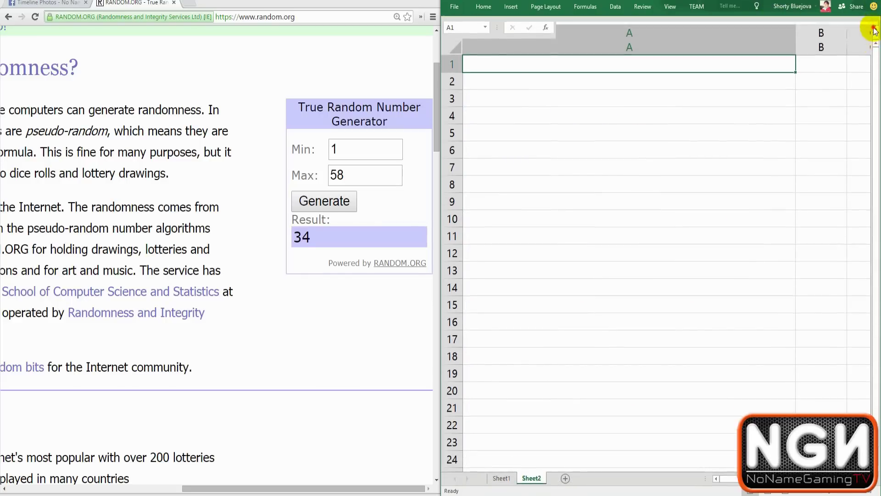
click(583, 156)
drag(796, 66, 620, 66)
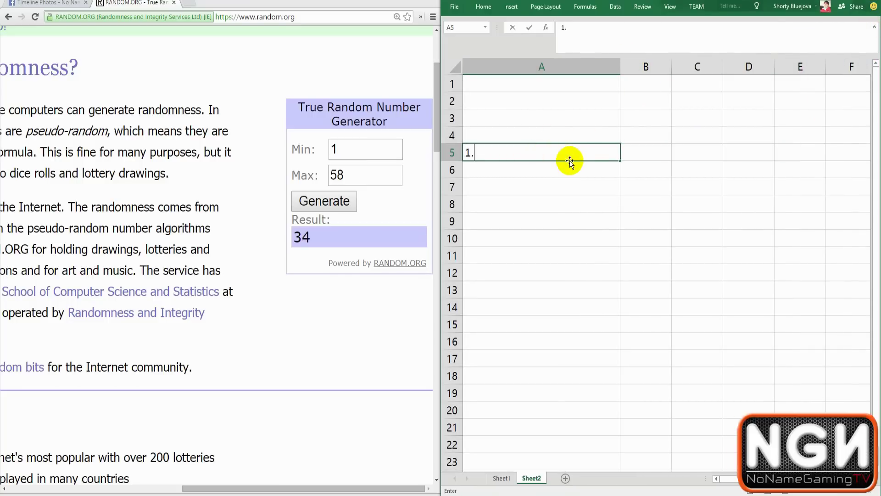
Enter 1 in A5, 3 in A6, 2 in A8 and 4 in A9 on Sheet2.
text(1.)
key(Return)
key(Return)
key(Return)
key(Return)
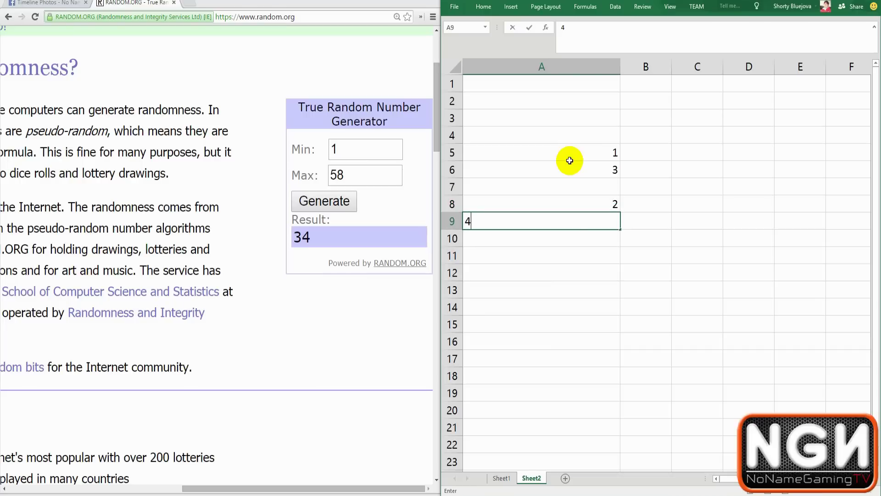
click(624, 255)
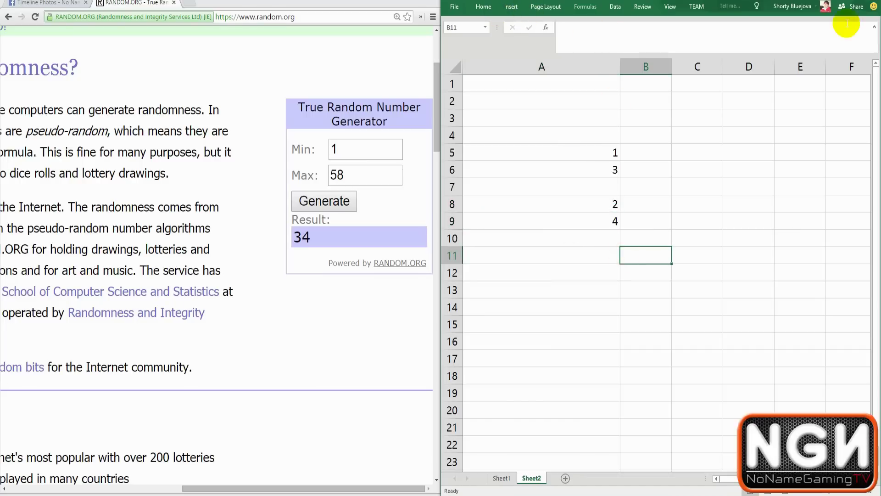
Collapse the formula bar to one line and keep the Home ribbon permanently displayed.
click(875, 28)
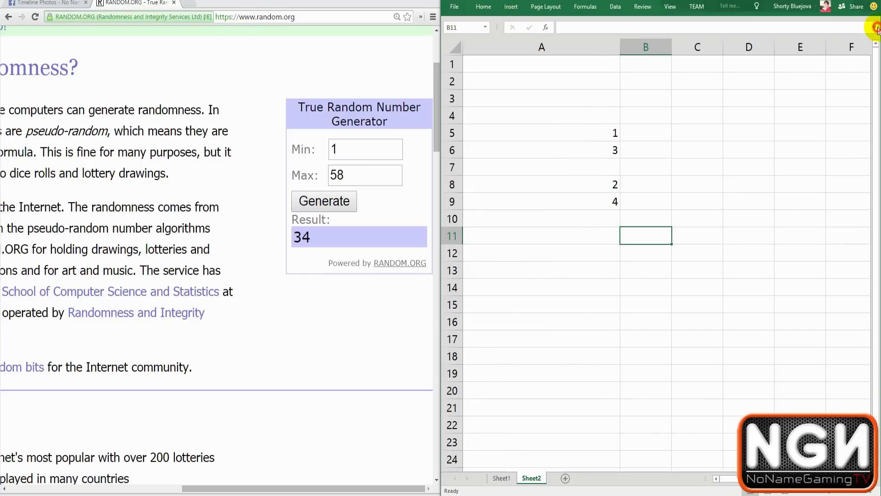
click(484, 7)
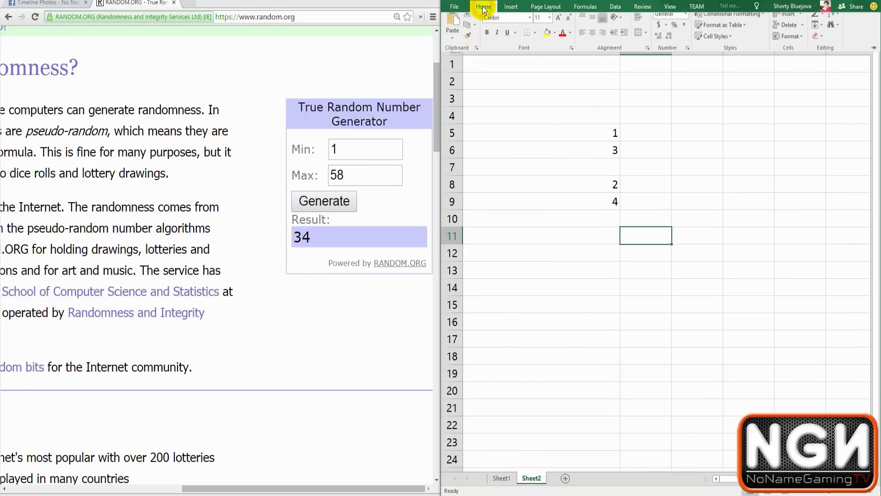
click(874, 55)
click(671, 225)
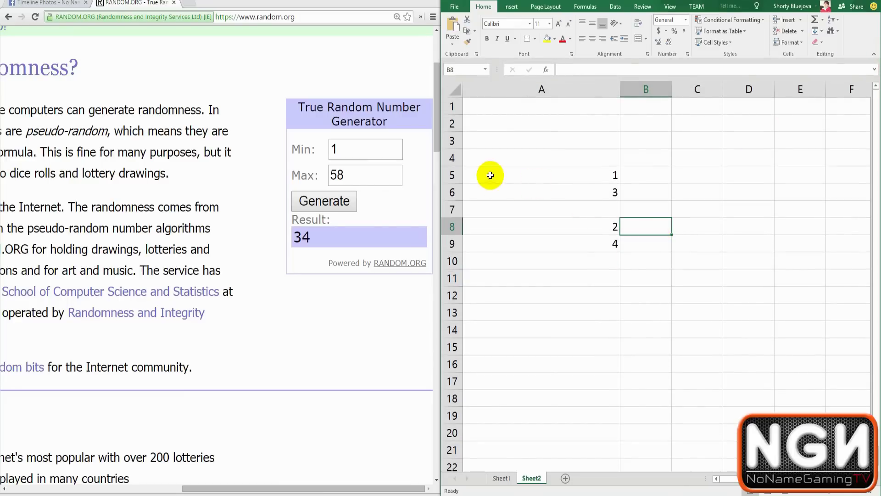
Middle-align cells A5:A9 vertically, and resize the columns so that A is narrow and B is wide.
drag(490, 175, 589, 244)
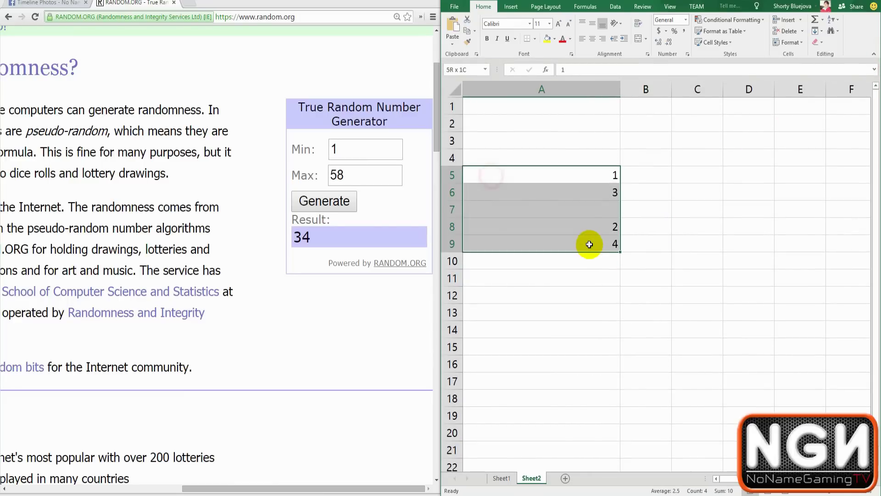
click(595, 23)
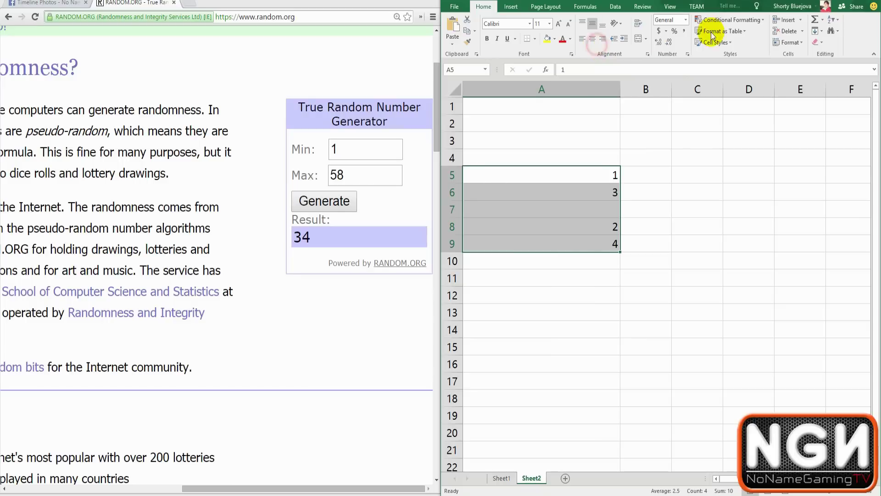
click(616, 189)
drag(642, 263, 565, 157)
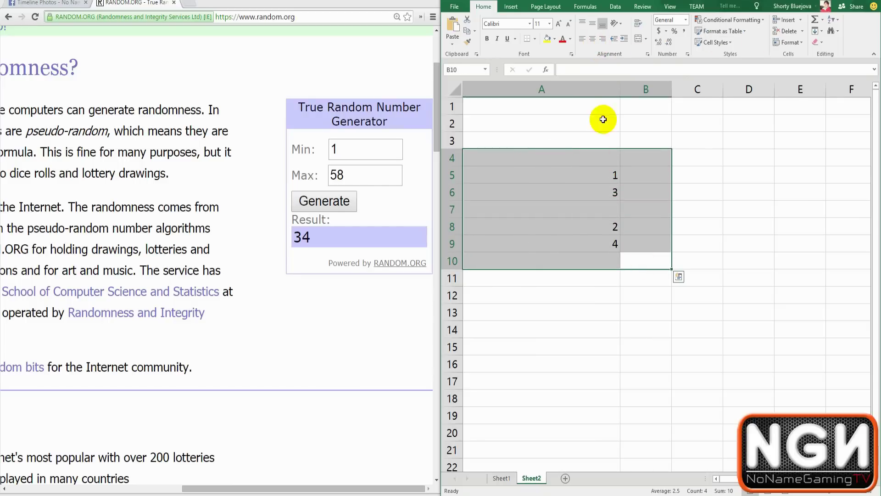
click(613, 177)
mouse_move(622, 85)
mouse_down()
mouse_move(509, 92)
mouse_move(629, 95)
mouse_up()
Maximize the spreadsheet window and apply the Neutral cell style to A5:A6.
drag(482, 177, 486, 192)
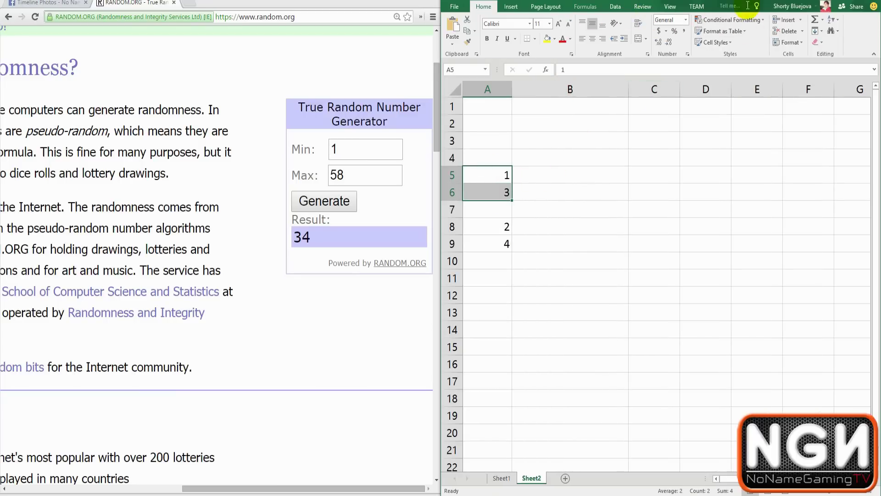
click(859, 2)
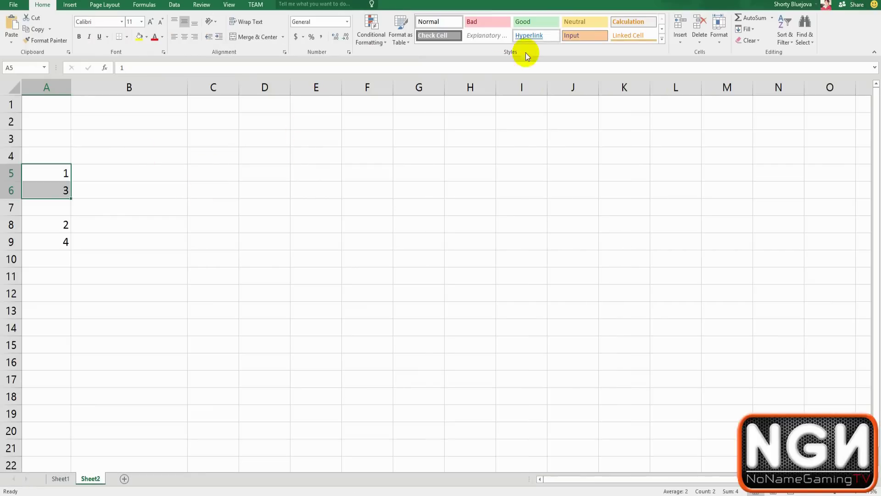
click(565, 20)
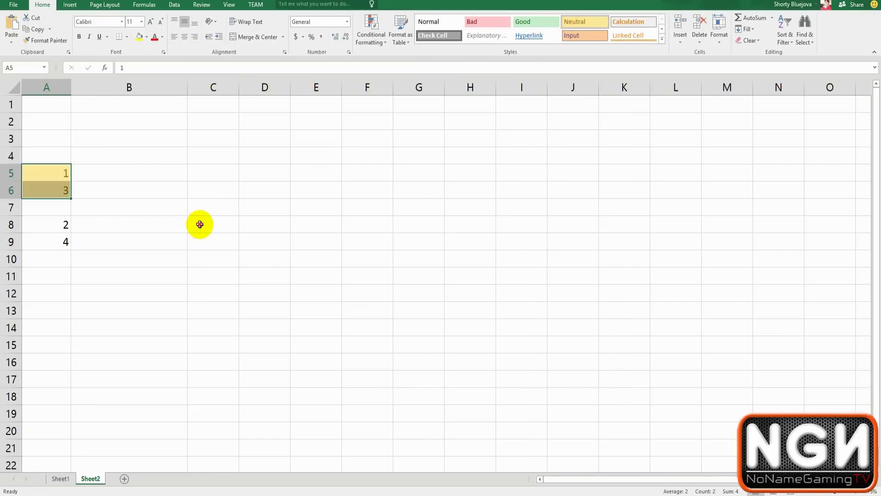
click(199, 224)
Apply the Check Cell style to cells A8:A9 and A5:A6.
drag(65, 225, 64, 242)
click(400, 32)
click(443, 34)
click(223, 266)
drag(34, 169, 37, 185)
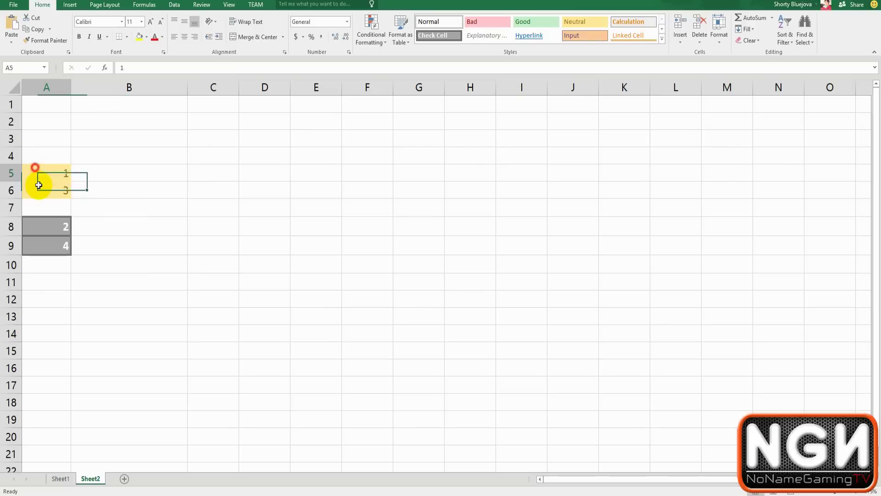
click(443, 36)
click(158, 232)
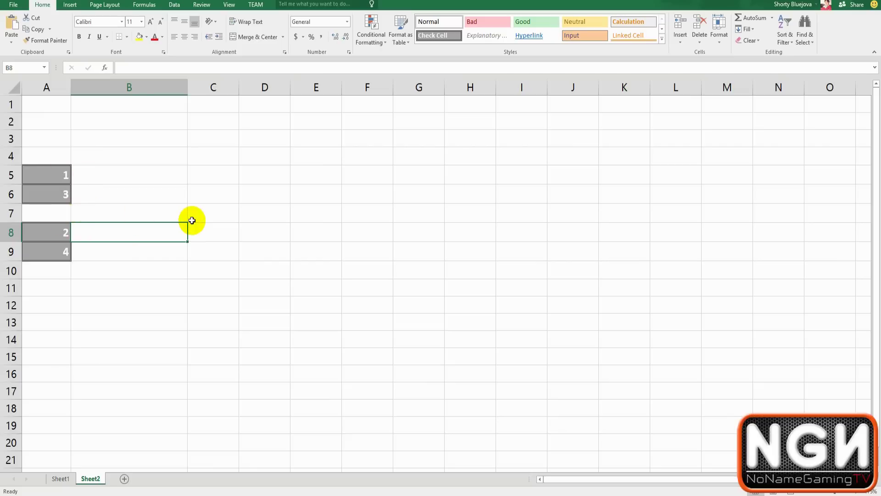
click(55, 192)
click(47, 252)
key(ctrl+c)
click(50, 292)
key(ctrl+c)
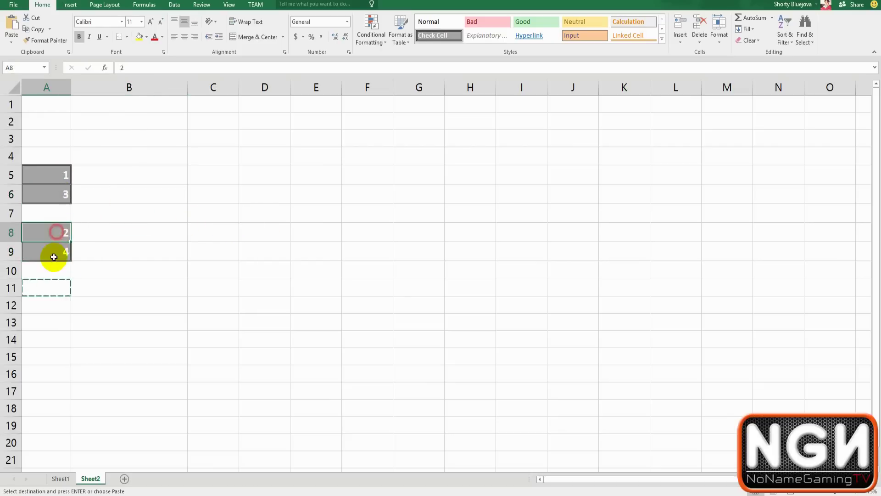
key(ctrl+z)
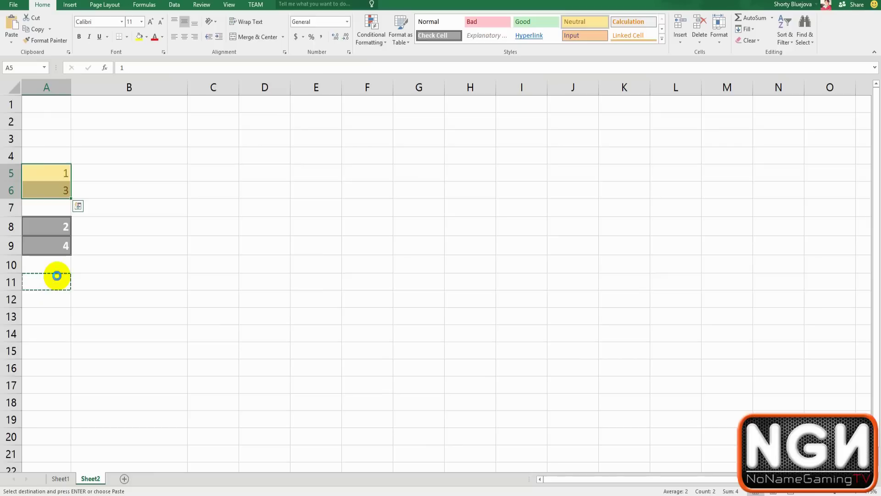
key(ctrl+y)
Move the styled 4 from A9 to A11 and the styled 2 from A8 to A9.
click(60, 248)
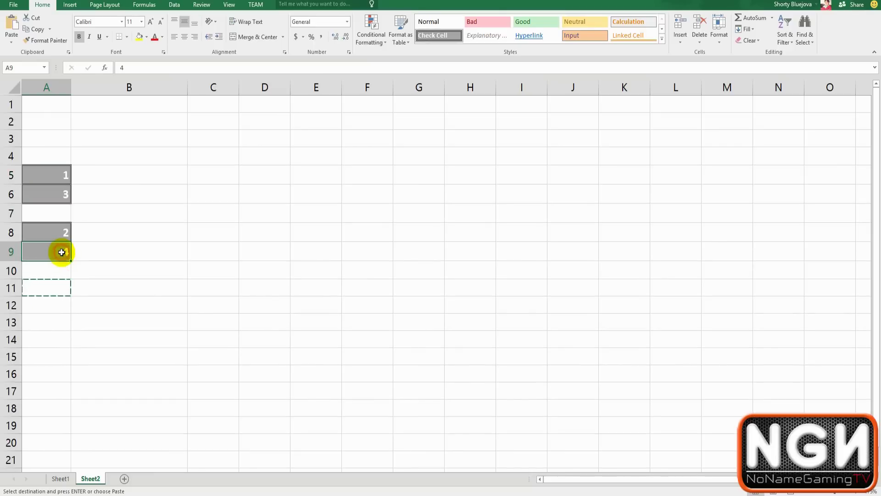
click(55, 289)
key(Return)
click(57, 232)
key(ctrl+x)
click(57, 252)
key(Return)
Move the styled 3 from A6 to A7 to leave an empty row between the numbered cells.
click(56, 193)
key(ctrl+x)
click(57, 213)
key(Return)
click(144, 221)
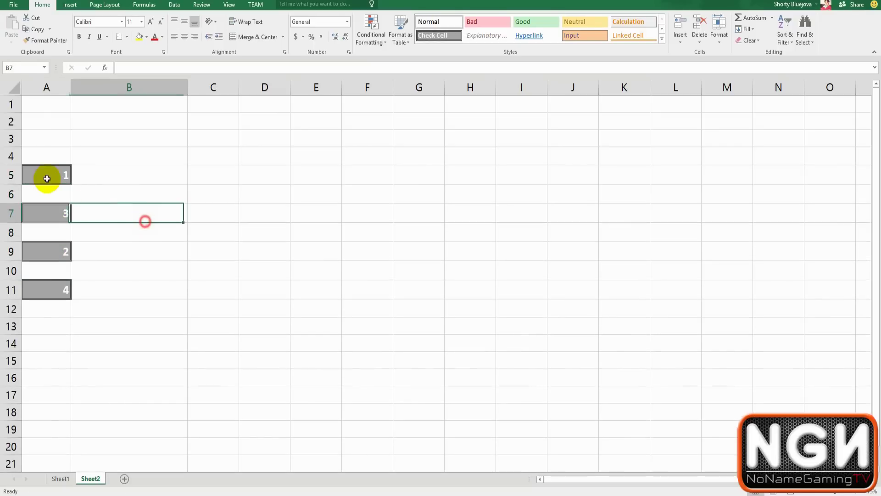
click(46, 175)
key(ctrl+x)
click(194, 193)
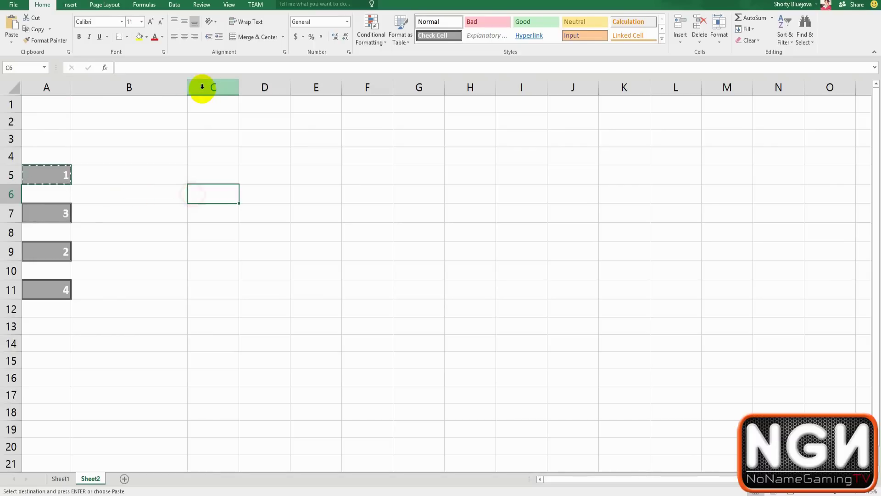
key(Return)
key(ctrl+z)
Narrow column B and widen column C, and copy the styled cell A7 into C6 and C10.
drag(187, 86, 248, 86)
click(53, 212)
key(ctrl+x)
click(180, 199)
key(ctrl+v)
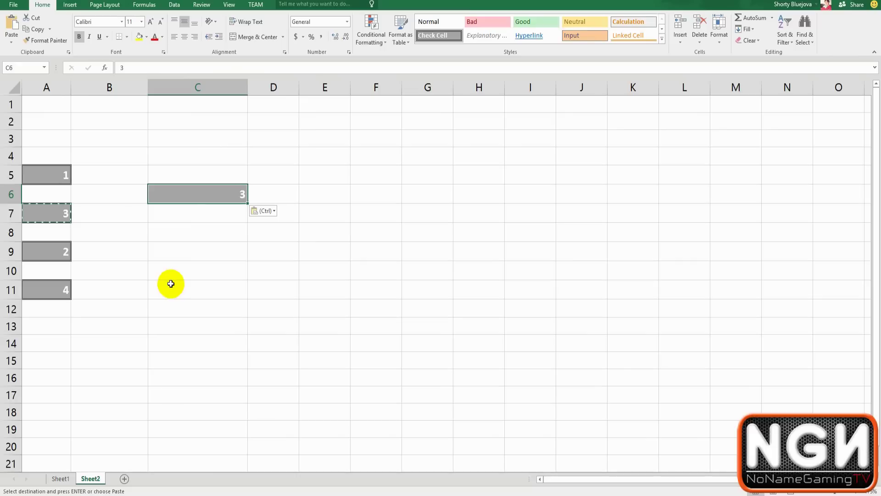
click(179, 272)
key(ctrl+v)
Clear the numbers from cells C10 and C6 but keep their grey style.
click(235, 320)
double_click(240, 270)
double_click(241, 270)
key(Delete)
click(241, 193)
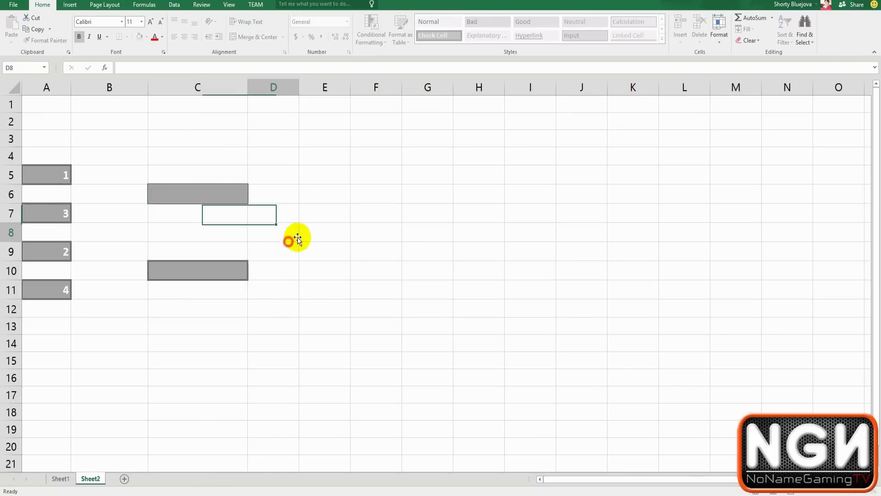
Copy the grey styled cell into E8, widen column E, and apply the Neutral cell style to E8.
key(ctrl+c)
click(321, 237)
drag(351, 87, 466, 91)
key(ctrl+v)
click(579, 28)
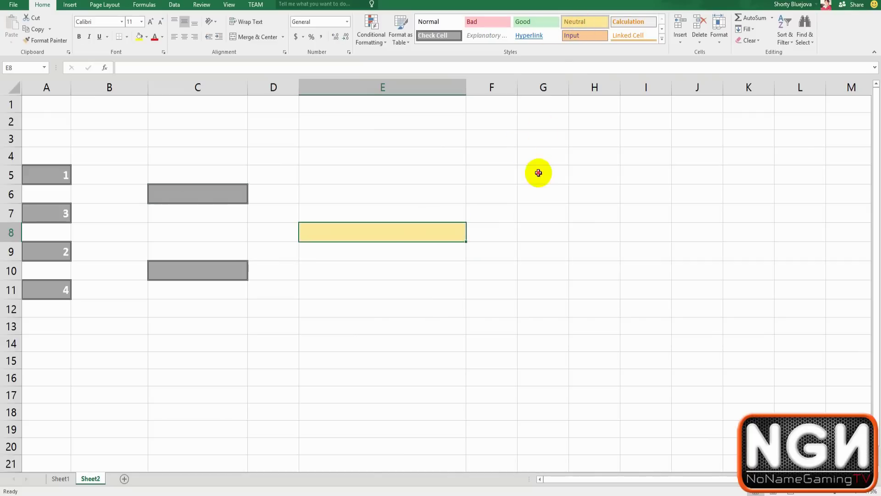
click(537, 172)
click(400, 231)
Apply the Good cell style to C6.
click(199, 194)
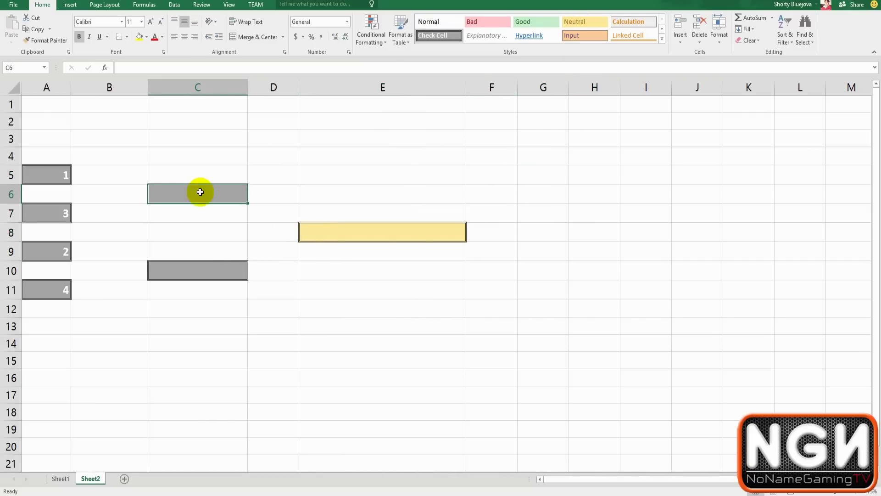
click(513, 26)
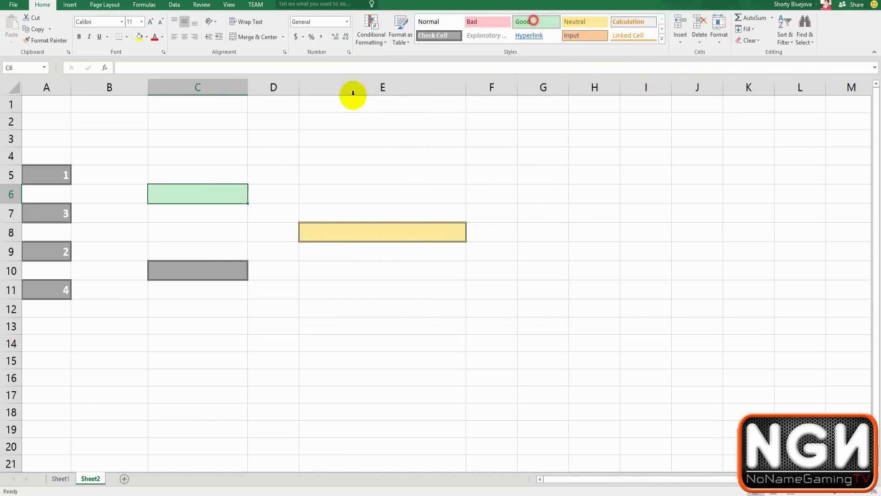
click(199, 271)
click(369, 395)
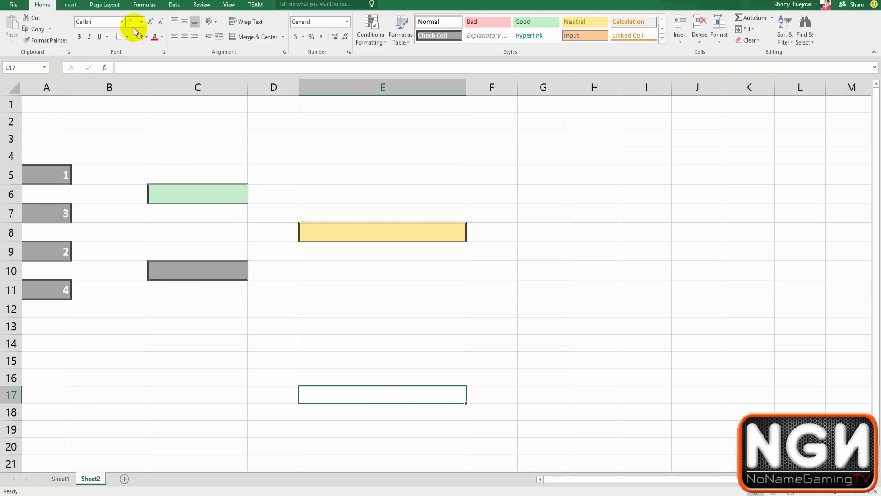
Draw a horizontal line about 0.37" wide from the edge of A11 into column B and give it a thicker black style.
click(70, 4)
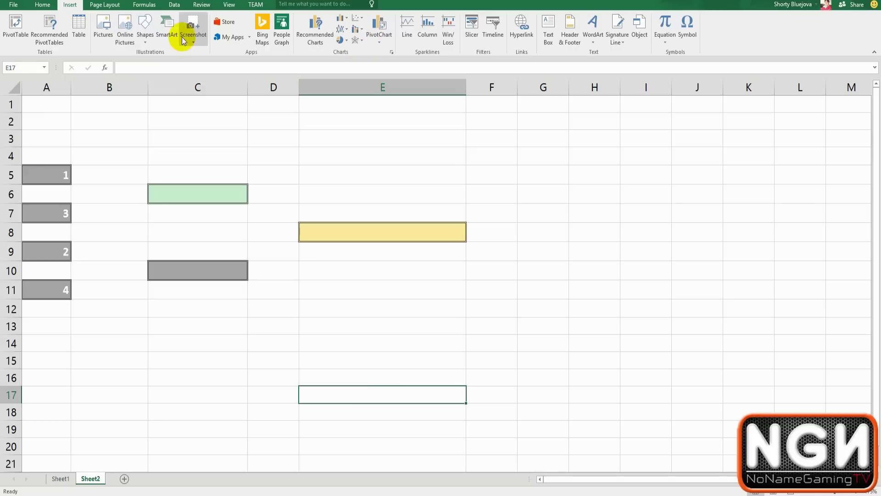
click(146, 40)
click(154, 71)
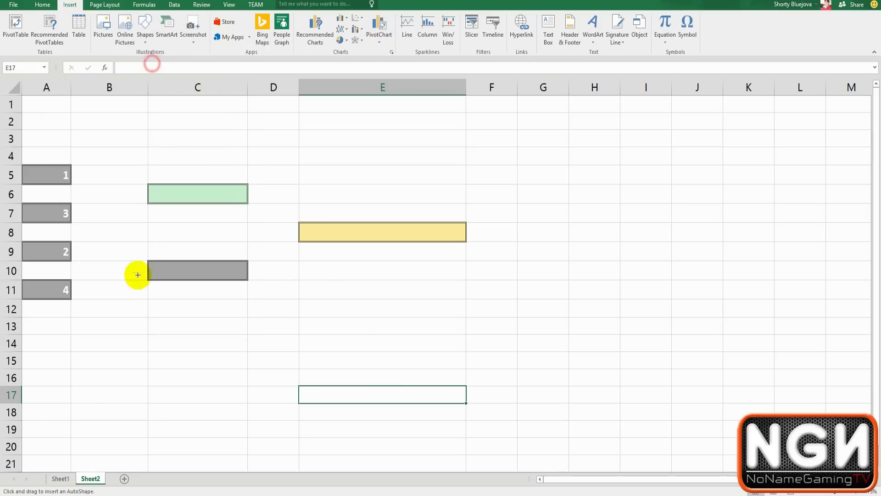
drag(98, 289, 98, 291)
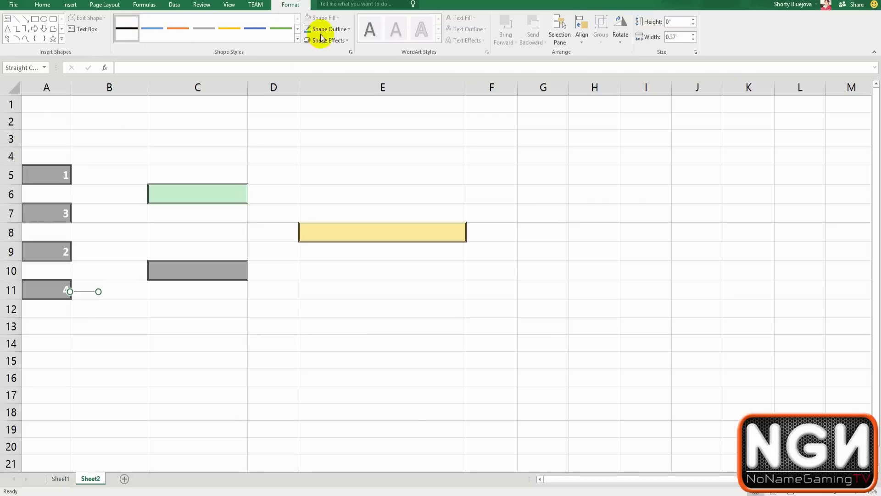
click(298, 38)
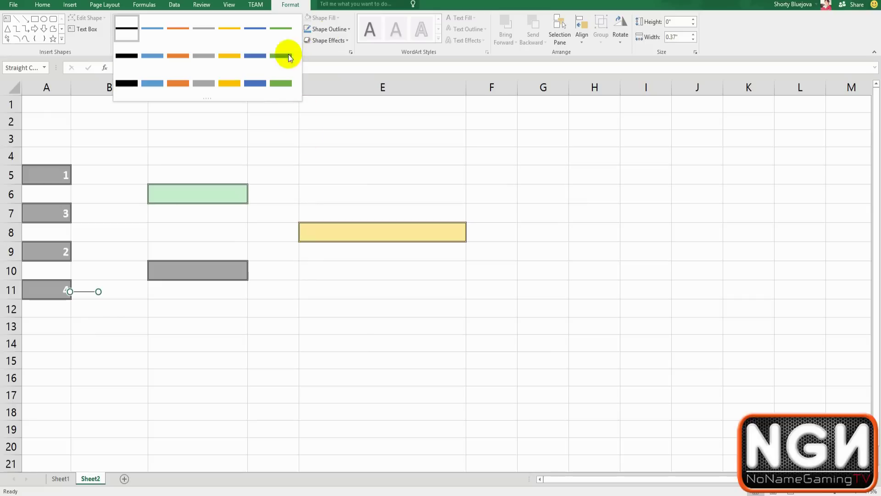
click(131, 74)
click(140, 305)
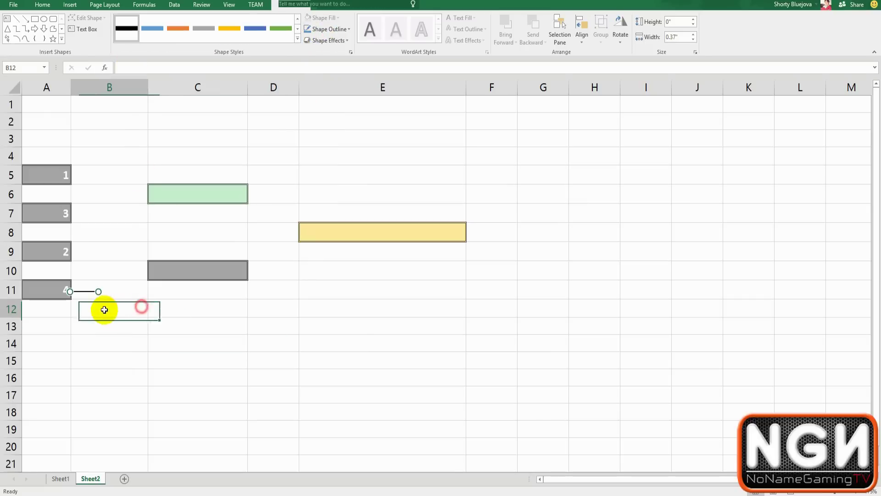
click(132, 343)
Copy the black line beside A5, A7, A9, C6 and C10, and add a shortened copy in D8 ending at E8.
scroll(184, 335, up, 3)
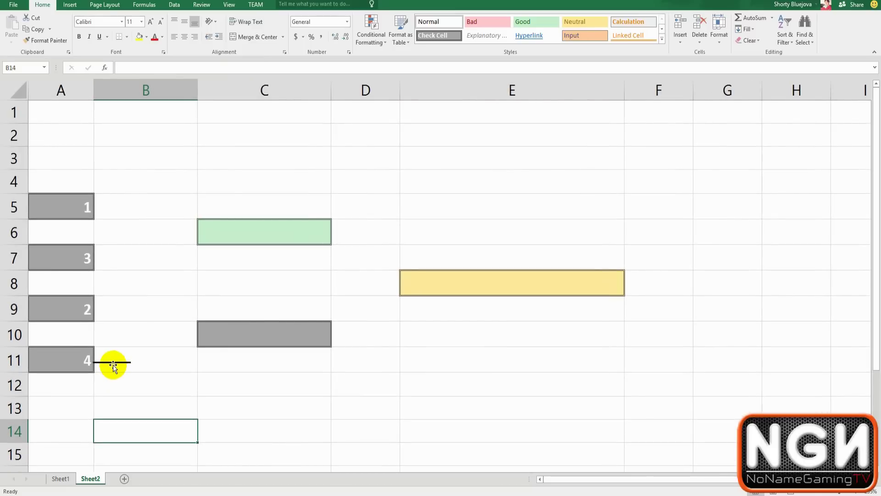
click(118, 364)
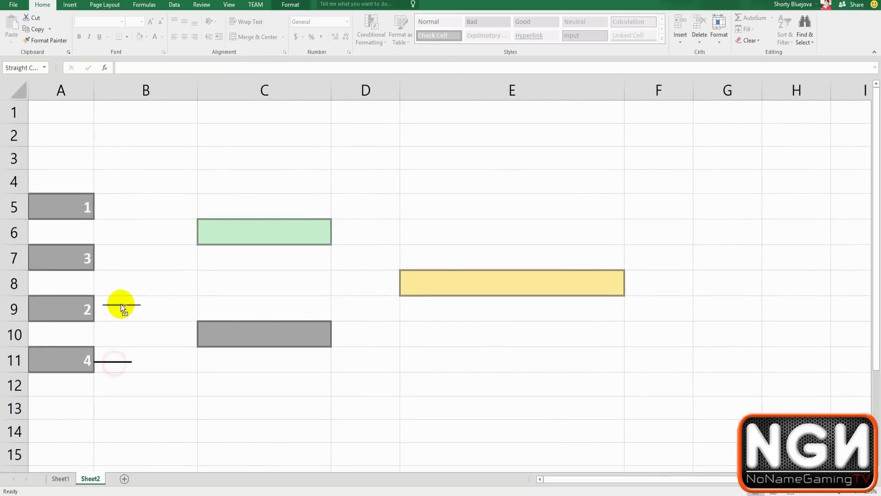
drag(115, 310, 357, 233)
drag(353, 233, 383, 284)
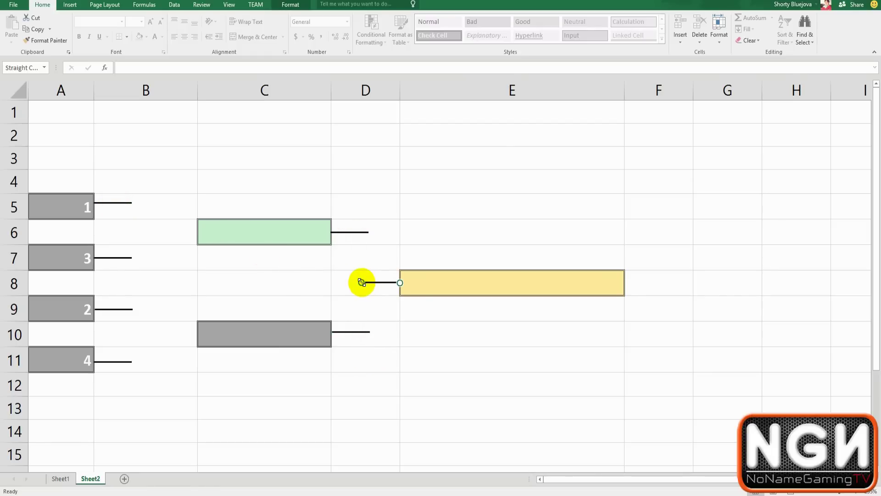
click(344, 291)
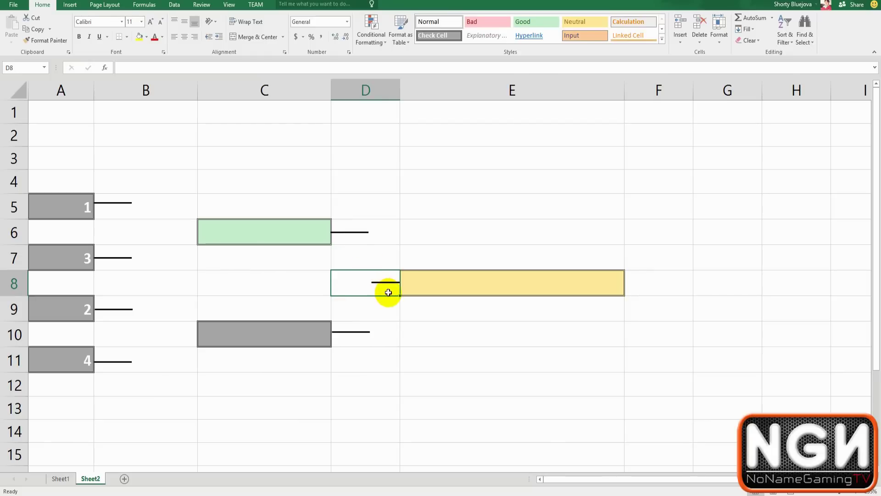
Copy the short D8 line to the column B side of C10 and C6 and lengthen both copies towards column A.
click(389, 284)
drag(388, 283, 137, 335)
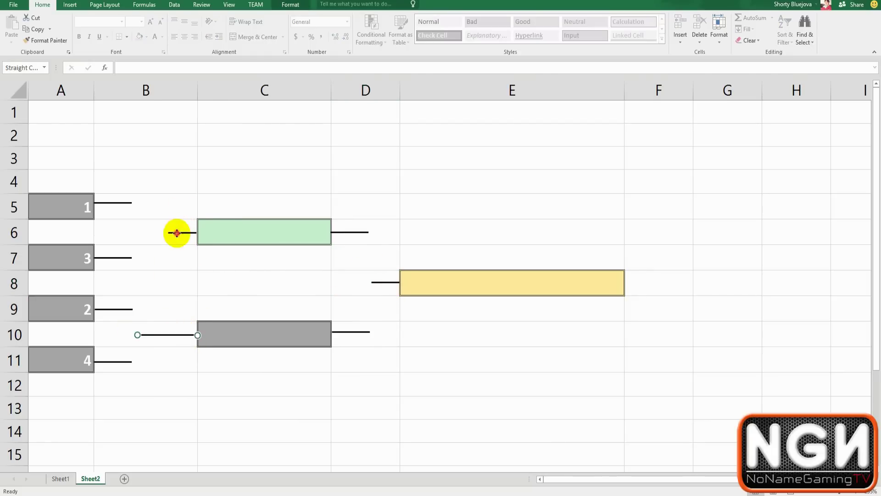
drag(168, 232, 136, 207)
Add two vertical line segments in column B joining the A5 and A7 lines to the line leading into C6.
click(167, 181)
click(119, 204)
key(ctrl+d)
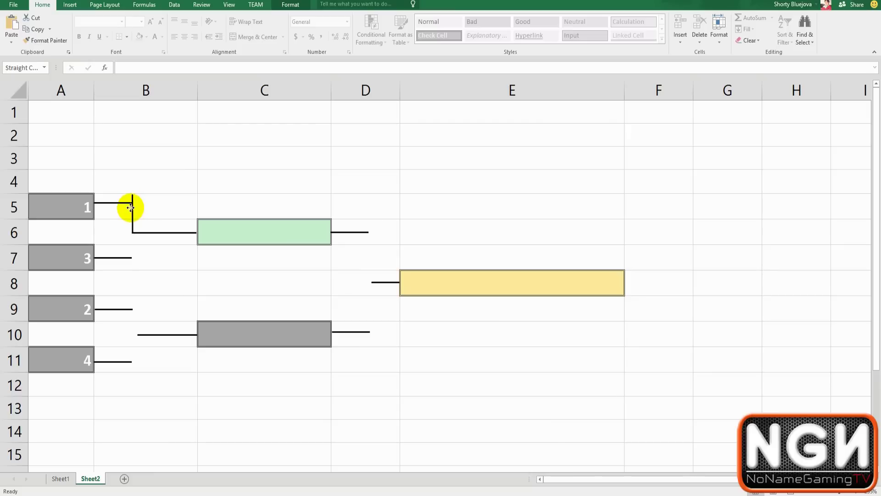
drag(132, 194, 130, 241)
key(ctrl+d)
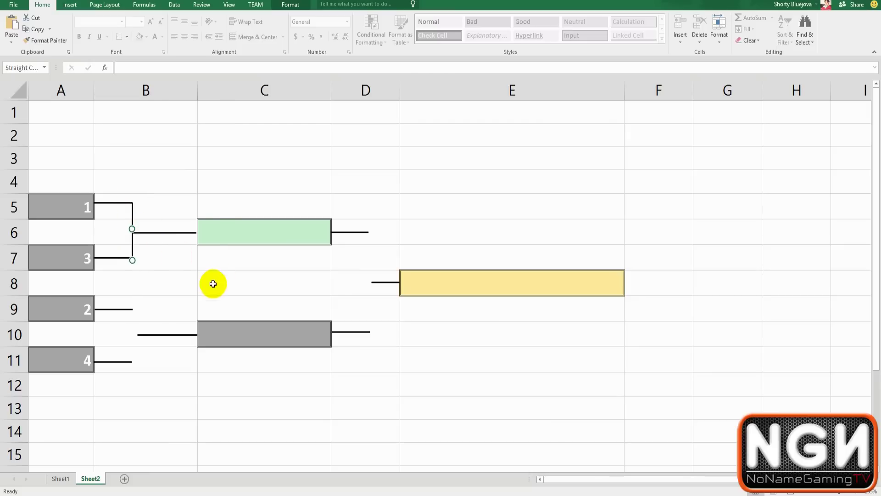
Copy the vertical segments down to join the A9 and A11 lines, and extend the C10 line to meet them.
click(164, 282)
drag(149, 246, 134, 362)
click(153, 335)
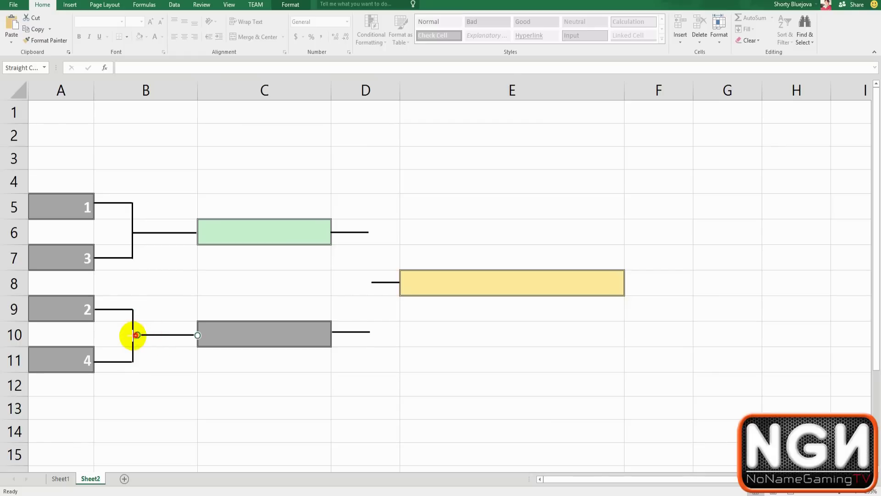
click(144, 315)
click(74, 203)
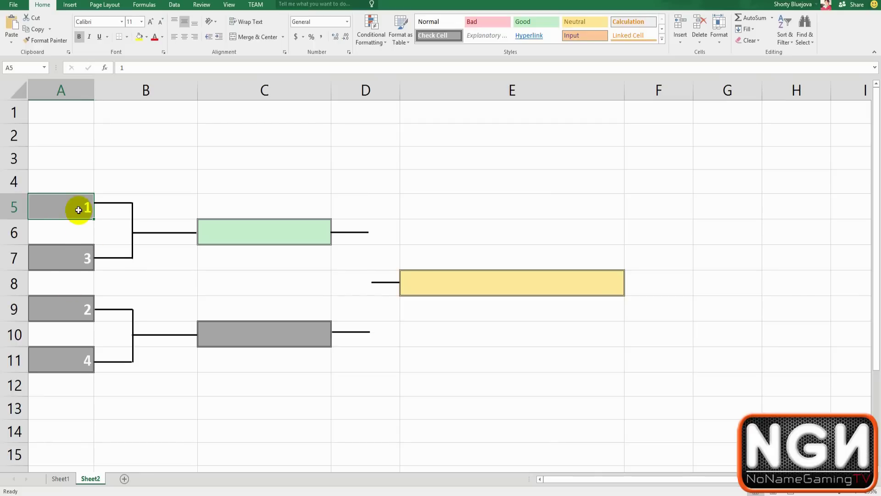
click(83, 260)
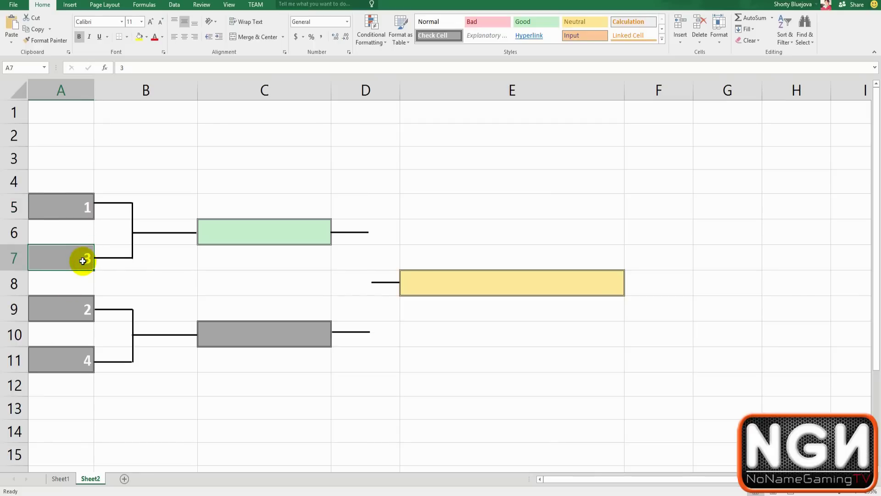
click(264, 238)
click(274, 329)
click(262, 272)
click(263, 316)
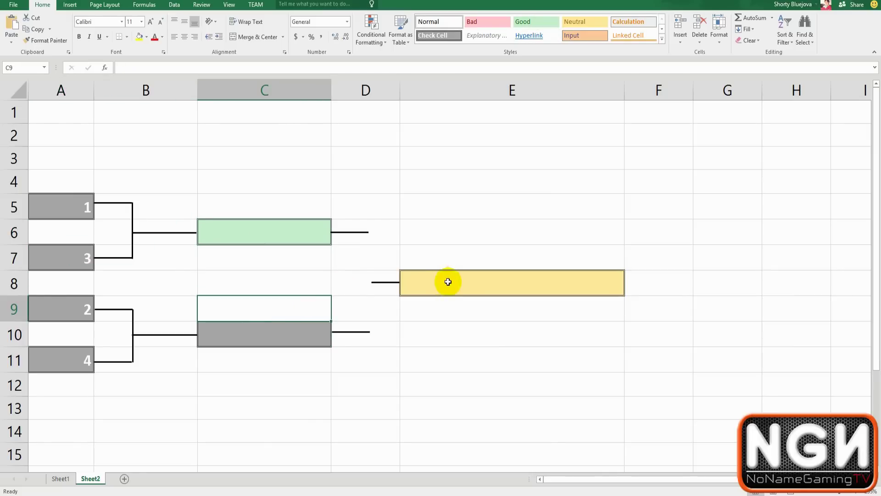
click(305, 228)
click(435, 274)
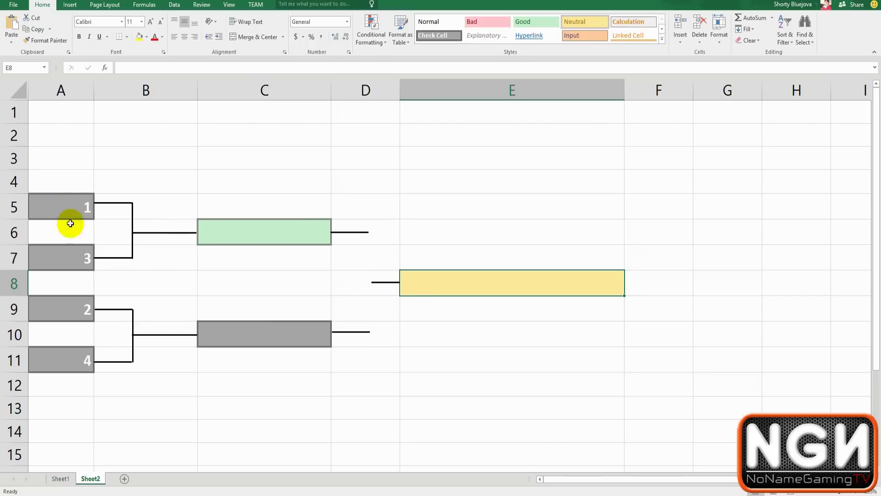
click(73, 199)
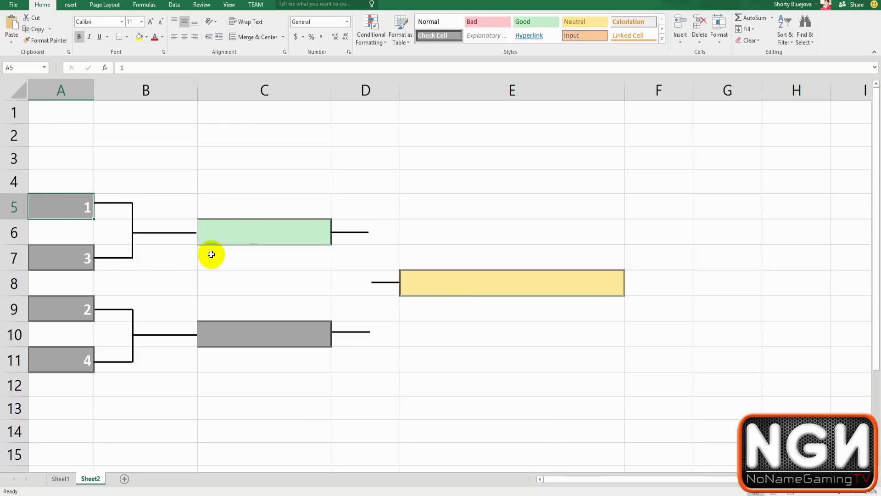
click(281, 223)
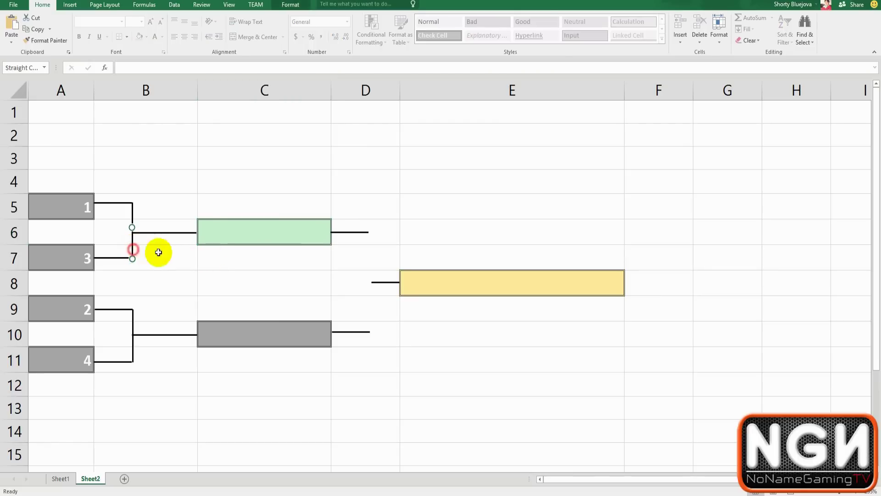
Copy a vertical line into column D to join the C6 and C10 lines, and extend the E8 line to meet it.
click(133, 250)
key(ctrl+c)
key(ctrl+v)
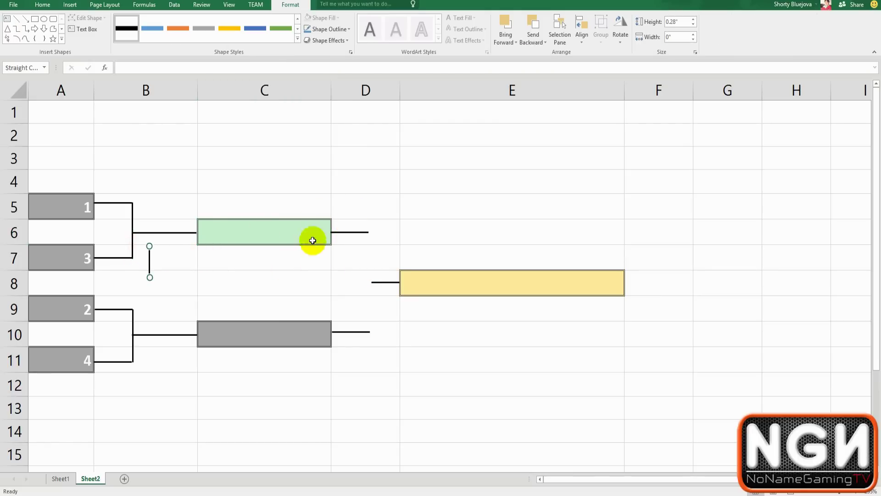
drag(147, 265, 369, 332)
drag(371, 282, 366, 282)
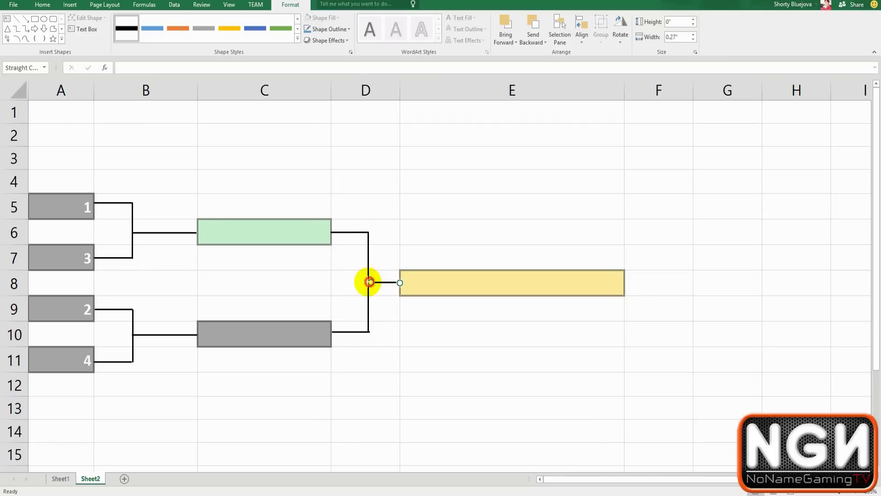
click(449, 222)
click(440, 379)
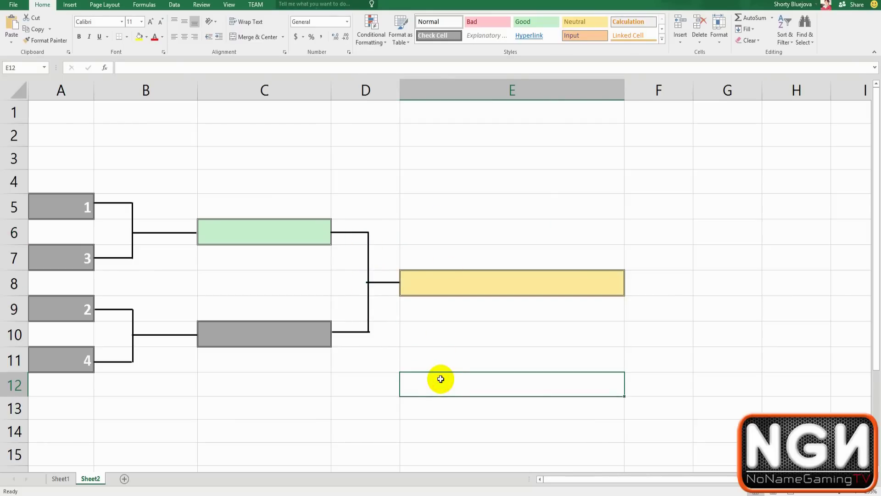
Apply the Good cell style to C10.
click(277, 353)
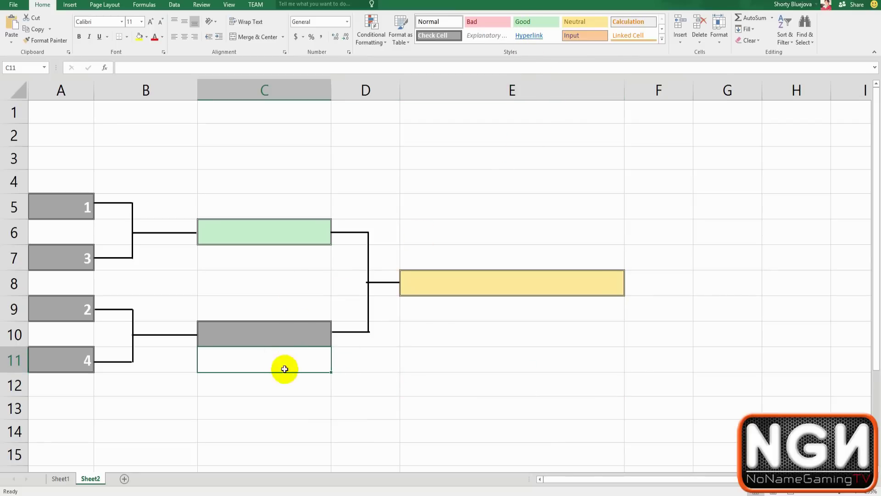
click(291, 334)
click(532, 23)
click(454, 426)
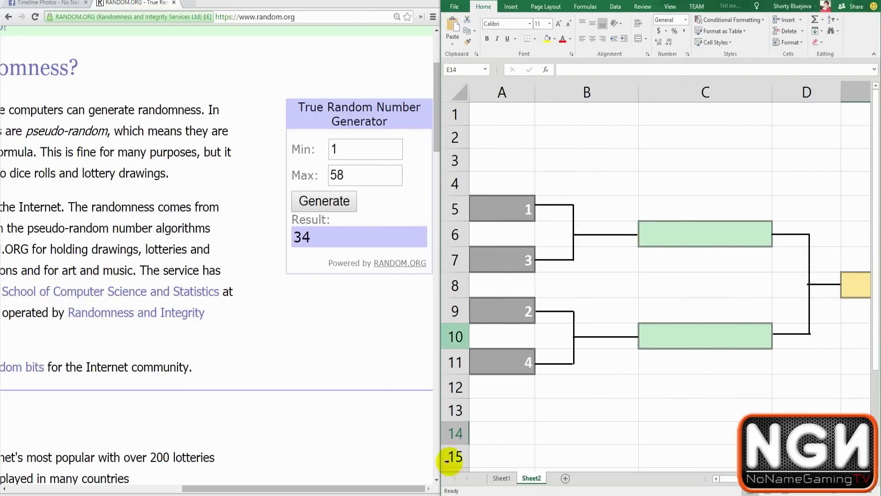
Clear the asterisk from cell B3 on Sheet1.
click(502, 478)
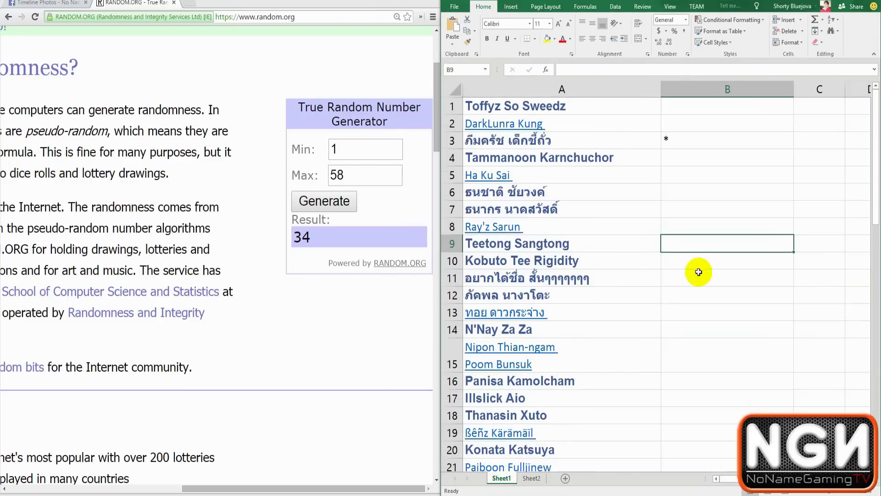
click(690, 146)
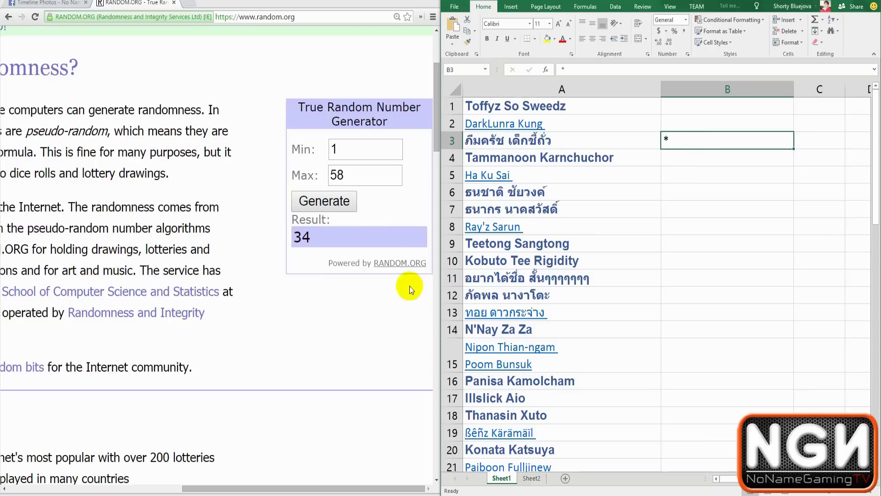
key(Escape)
Generate a random number from 1 to 58 on RANDOM.ORG and return to the Excel name list.
click(354, 315)
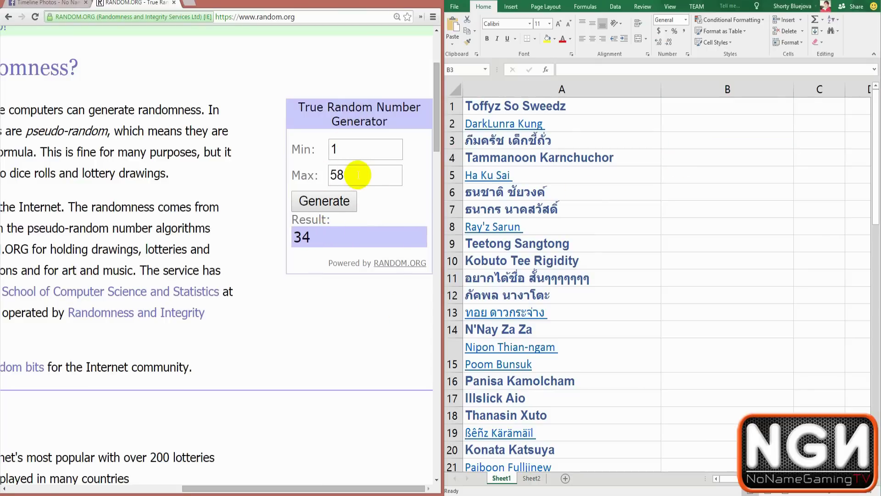
click(338, 204)
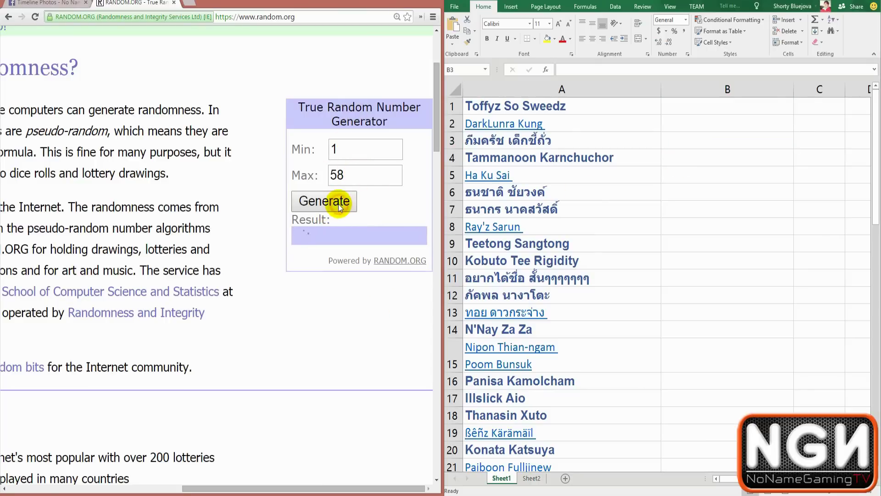
click(692, 272)
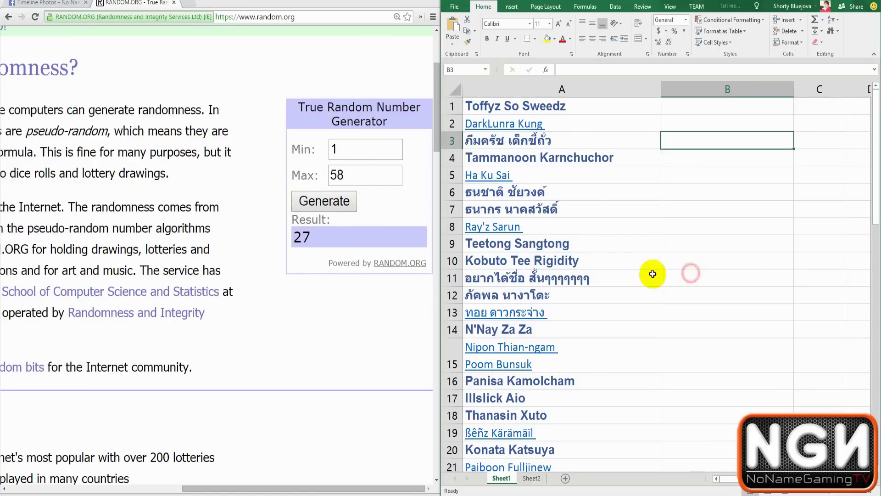
Try to copy the name in Sheet1 cell A27 into the first bracket entry, A5, on Sheet2.
scroll(652, 281, down, 3)
click(552, 416)
key(ctrl+c)
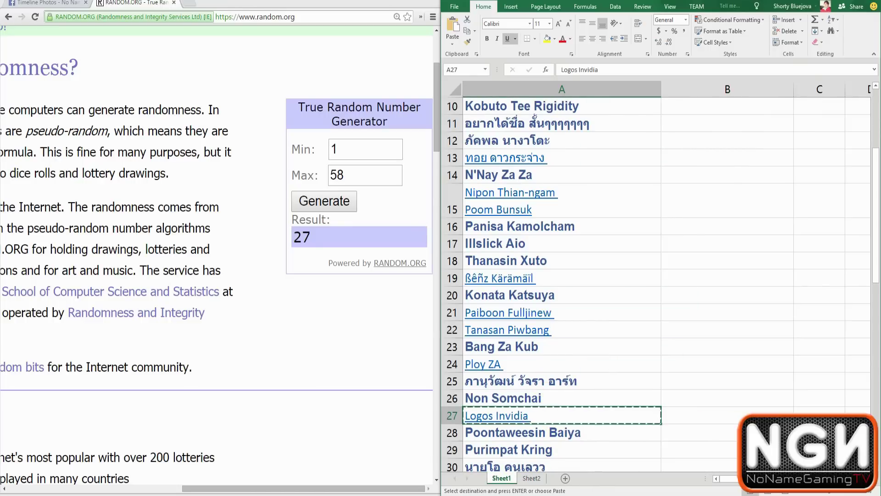
click(530, 478)
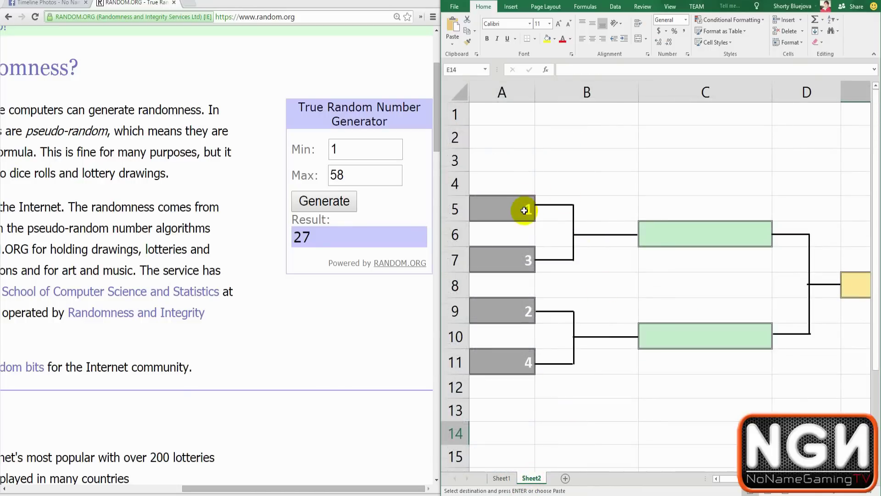
click(510, 211)
double_click(510, 211)
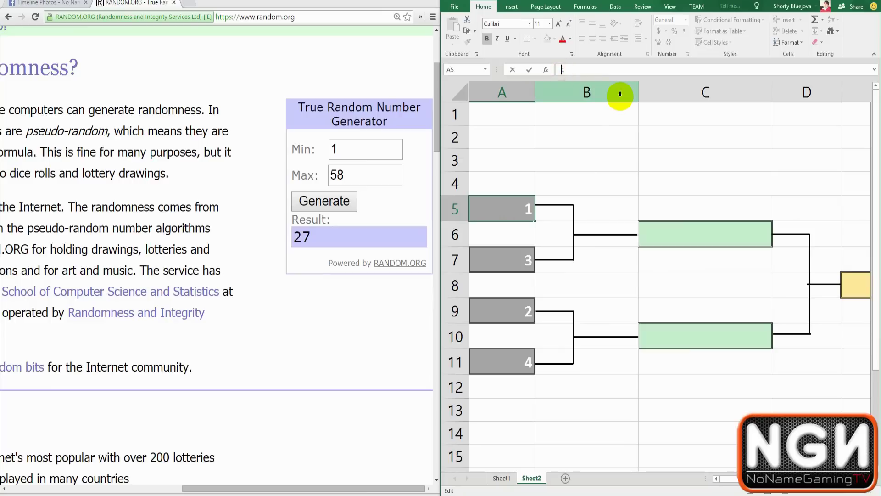
Copy the name text inside Sheet1 cell A27, closing the profile page opened by its link.
click(502, 478)
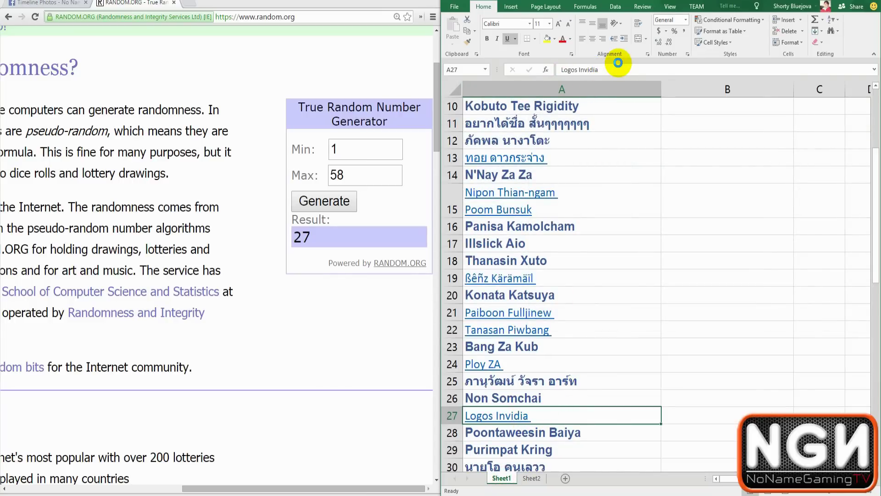
click(618, 64)
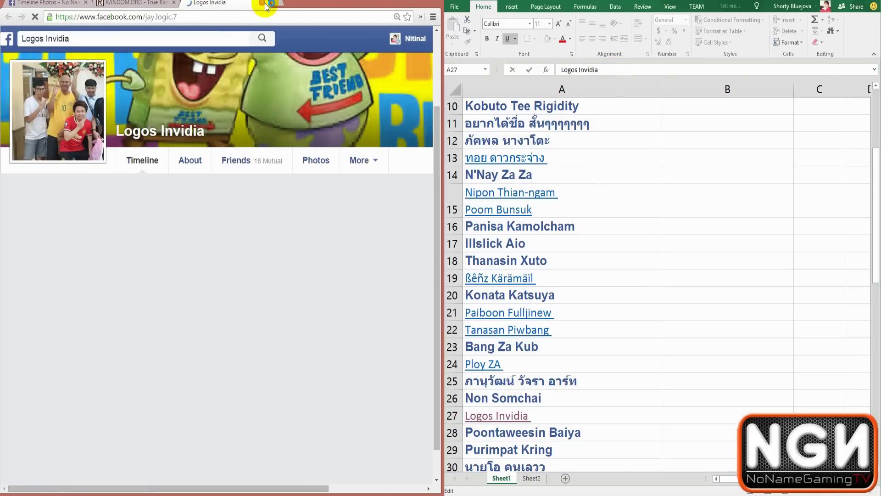
click(263, 3)
click(521, 68)
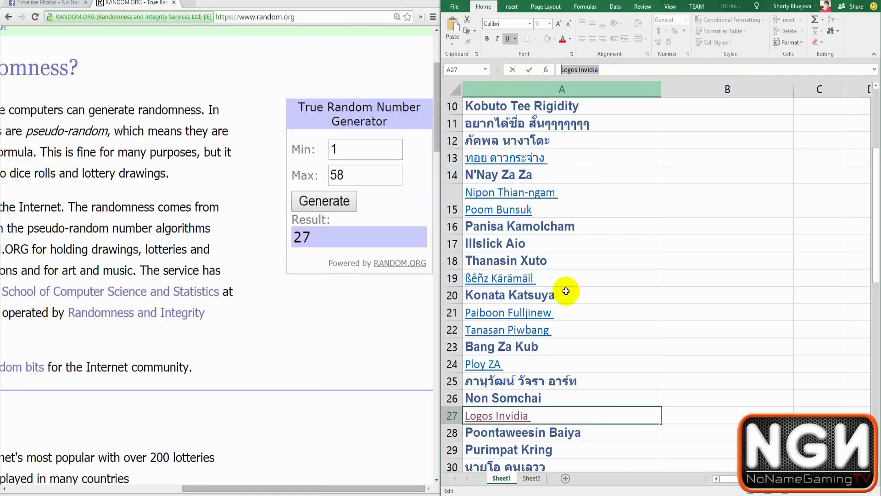
Append the copied name after the 1 in cell A5 on Sheet2.
click(531, 478)
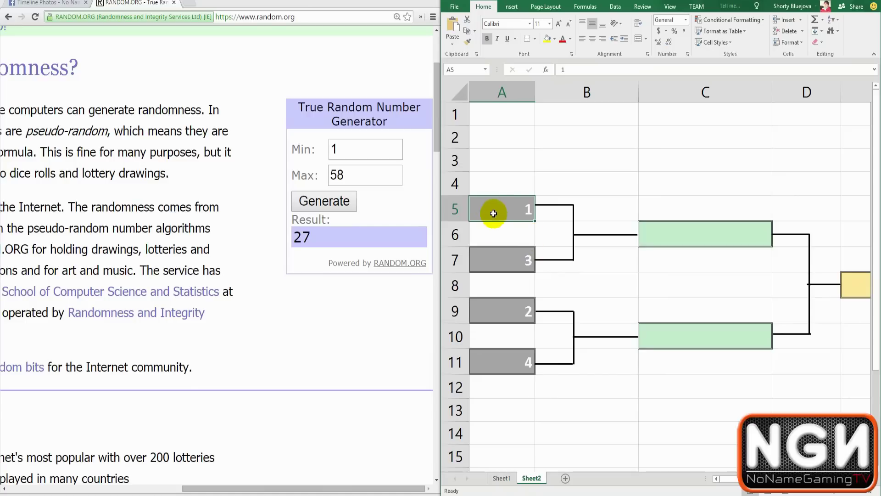
click(567, 69)
key(ctrl+v)
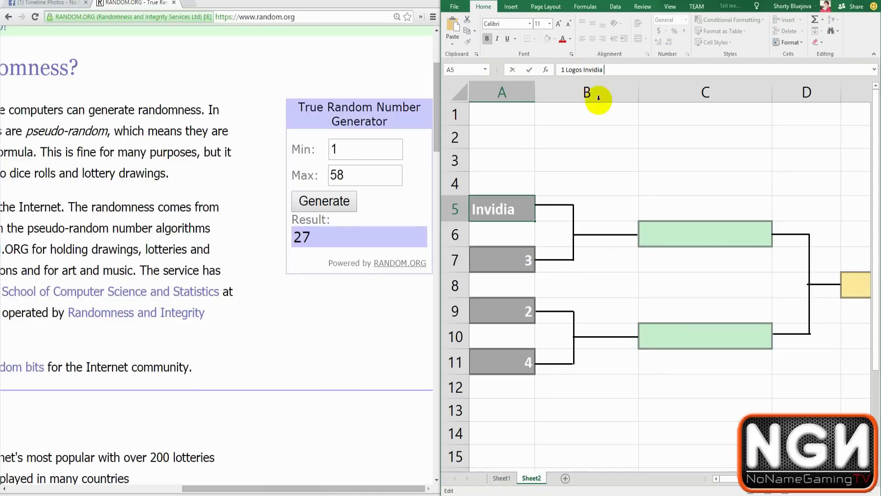
click(589, 93)
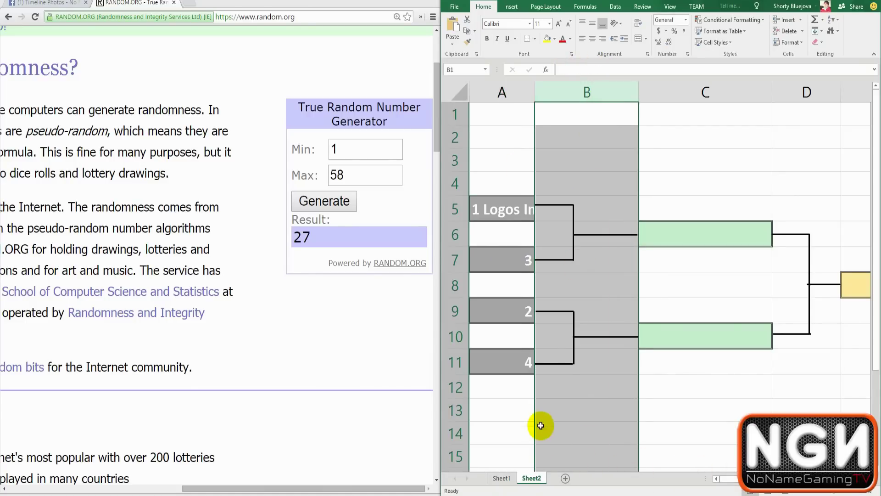
Widen column A so that the full name in A5 fits.
click(505, 388)
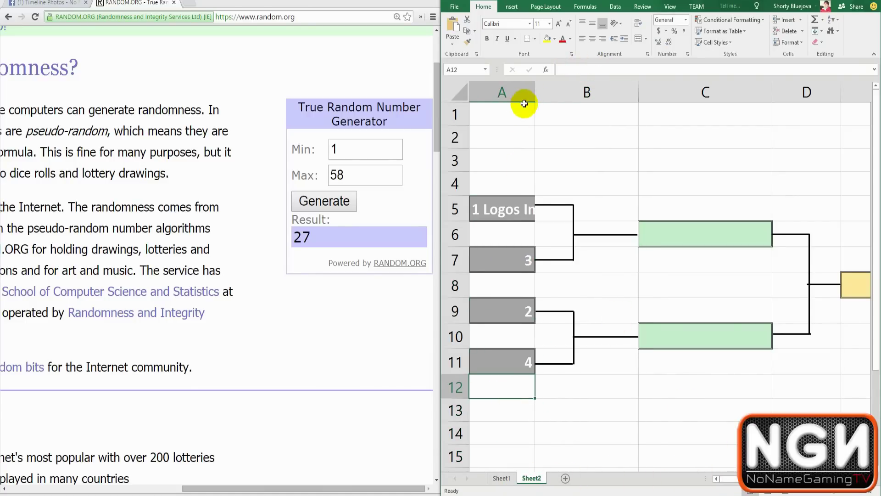
drag(534, 91, 549, 89)
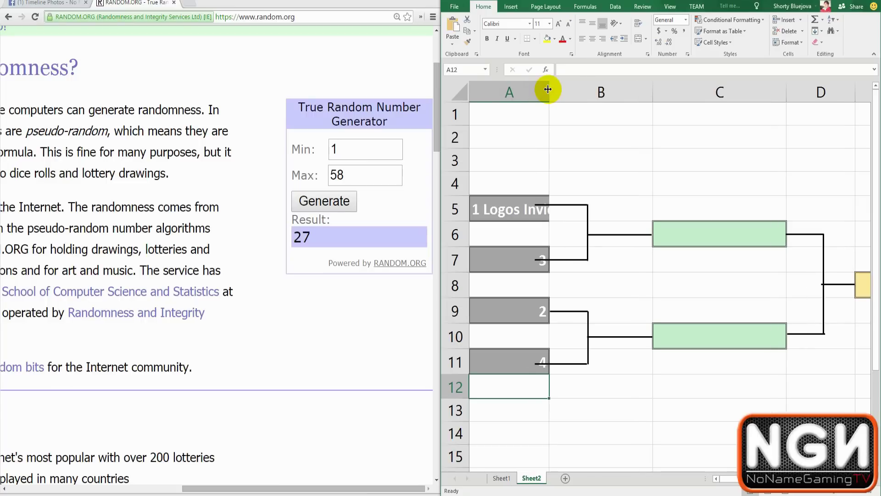
scroll(618, 171, down, 3)
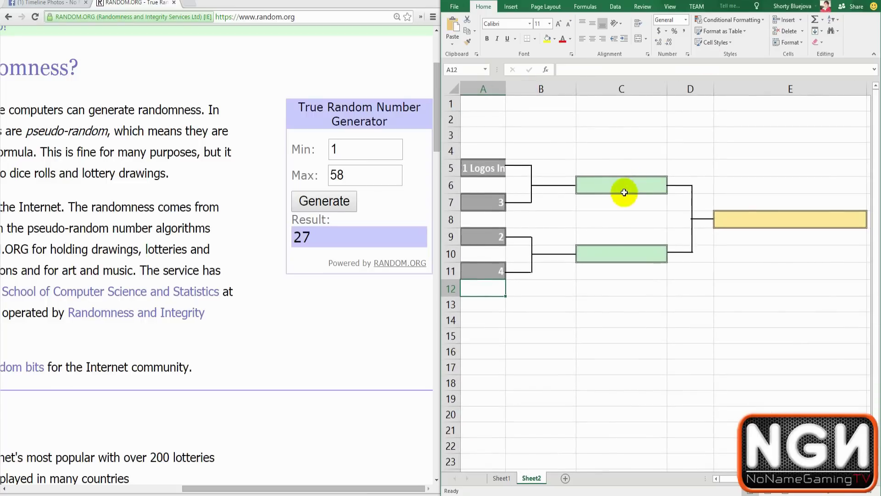
drag(506, 87, 563, 84)
Shorten the connector lines at A5, A7 and A11 so they start at the right edge of column A.
click(518, 166)
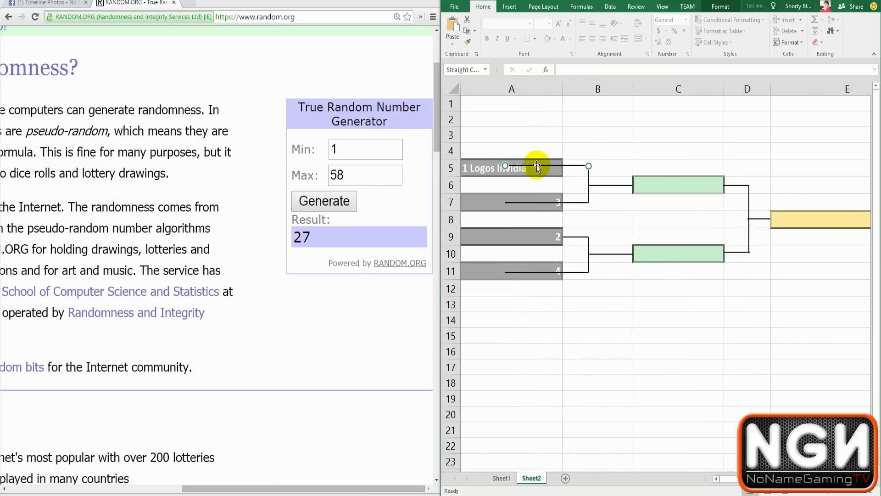
drag(505, 165, 560, 169)
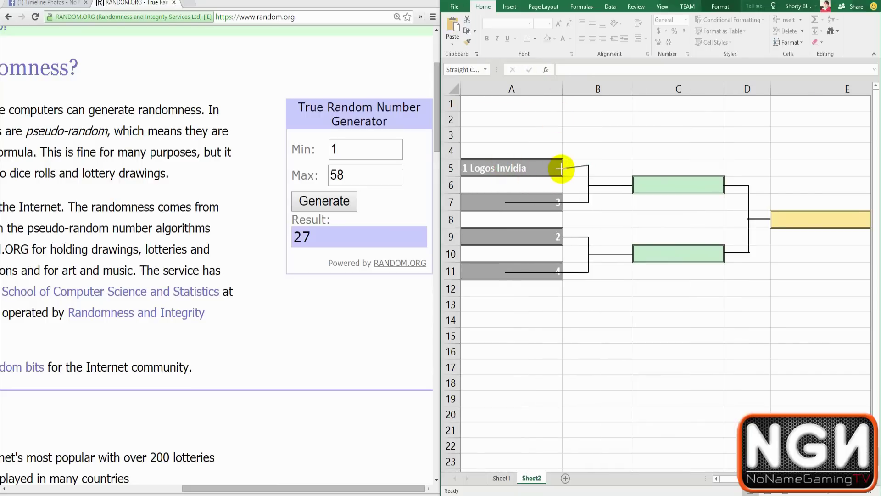
drag(505, 202, 564, 203)
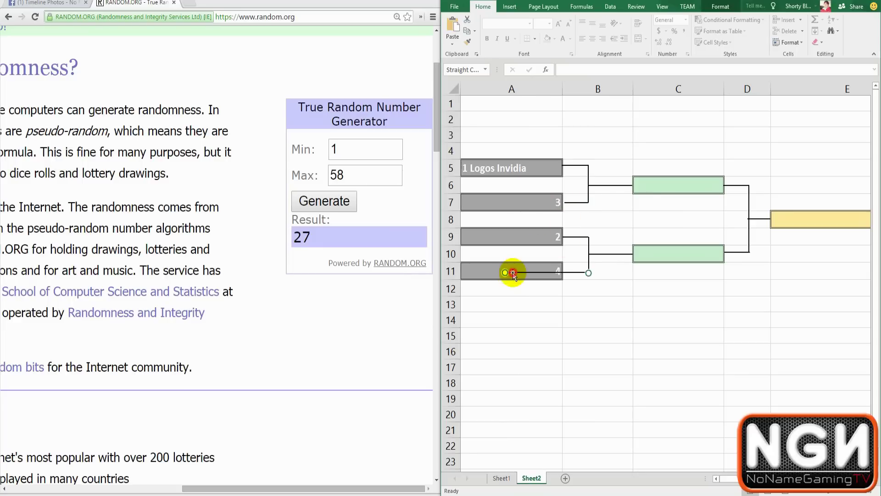
drag(511, 273, 564, 271)
click(591, 314)
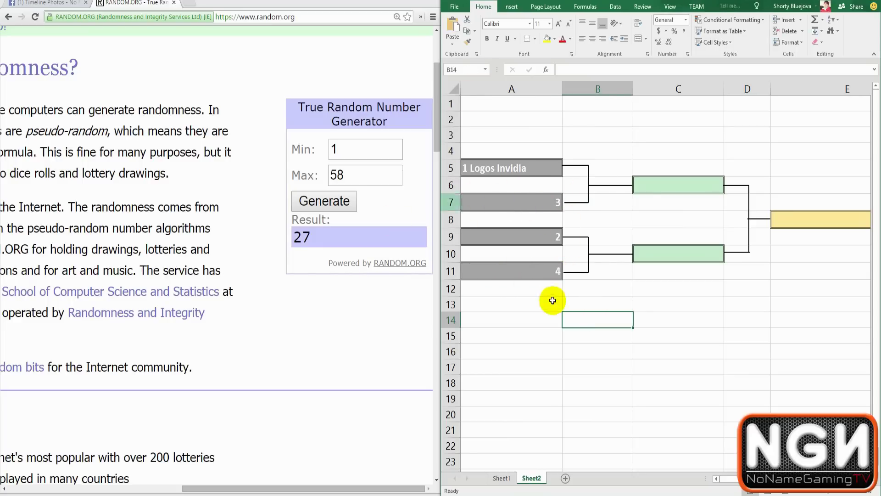
With A9 selected on Sheet2, reopen Sheet1 and generate a new random number from 1 to 58 on RANDOM.ORG.
click(520, 240)
click(378, 288)
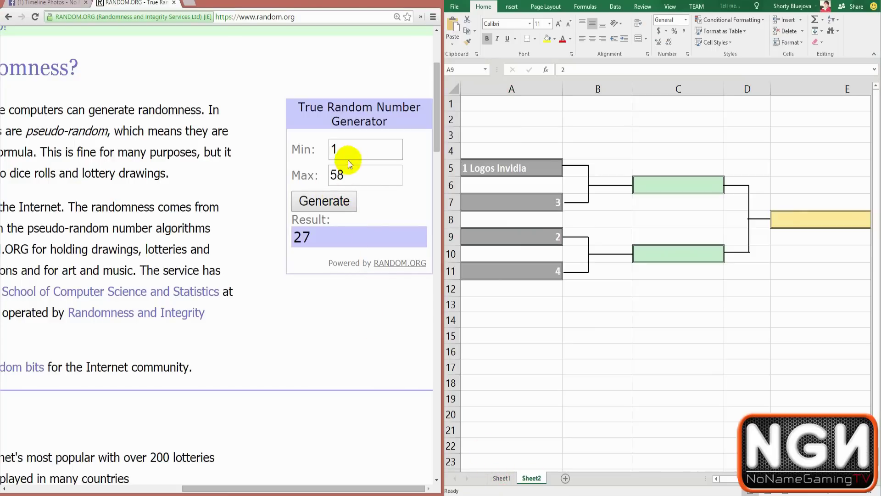
click(507, 485)
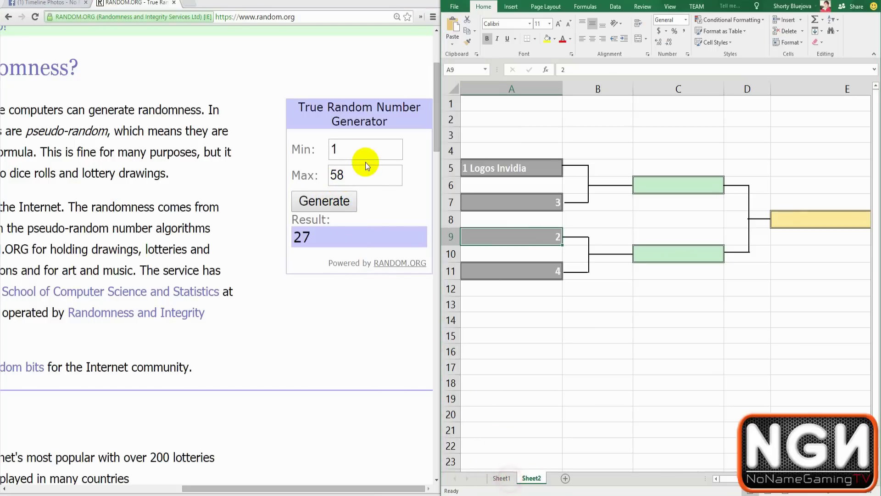
click(502, 478)
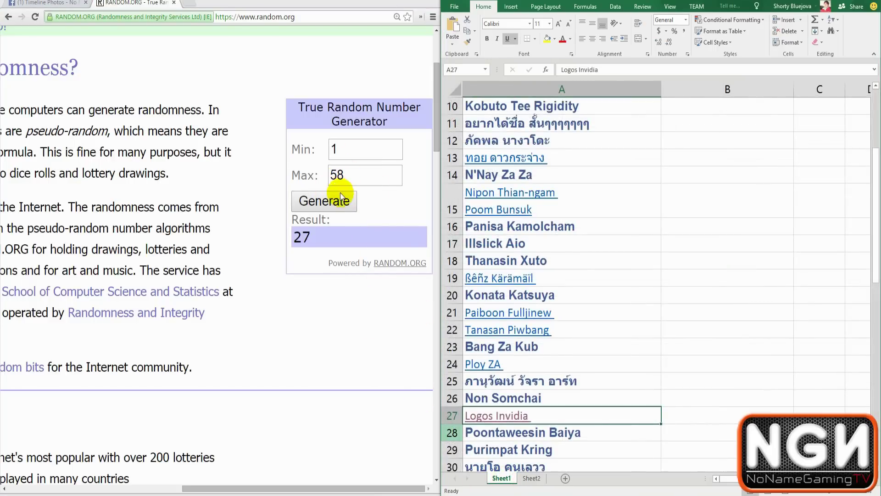
click(333, 206)
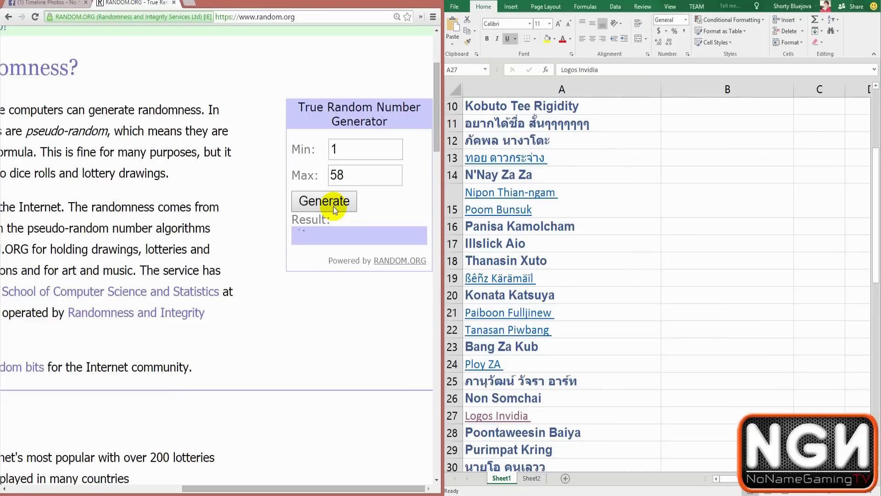
Copy the name text inside Sheet1 cell A56, the row matching the drawn number.
click(582, 229)
scroll(582, 229, down, 10)
scroll(545, 267, down, 2)
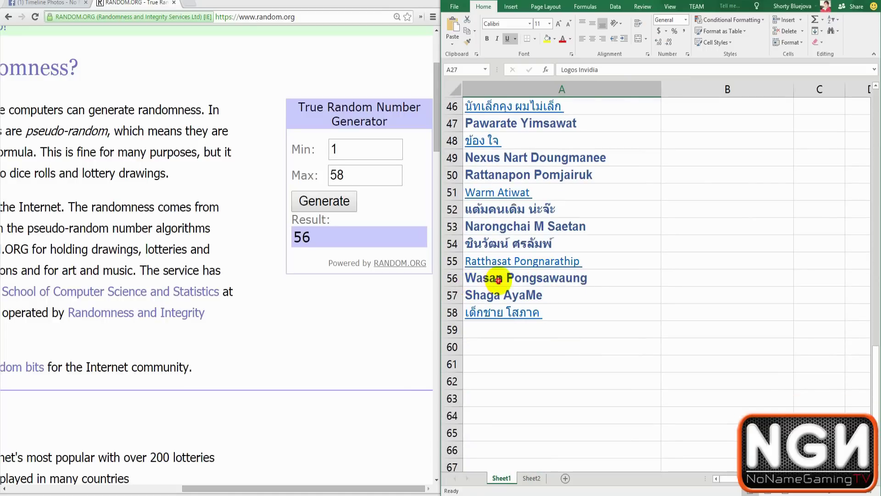
click(613, 277)
double_click(613, 272)
drag(610, 271, 456, 277)
key(ctrl+c)
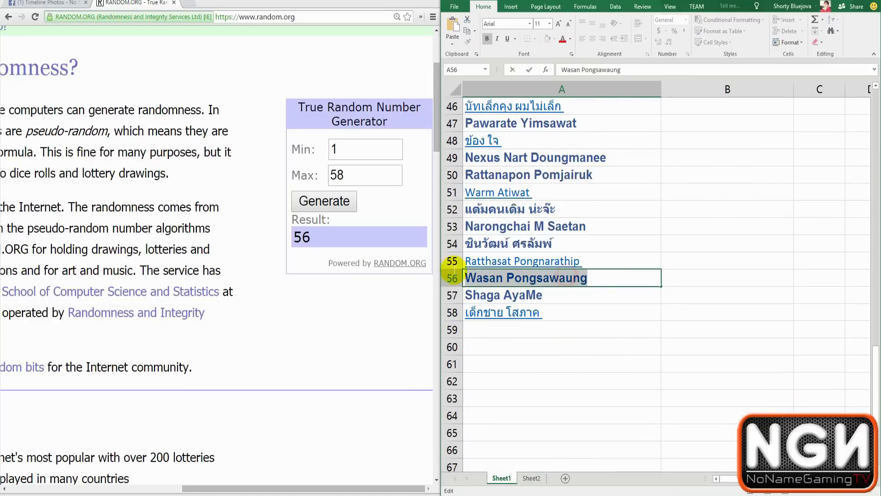
Append the copied name after the 2 in cell A9 on Sheet2 and return to the Sheet1 name list.
click(532, 479)
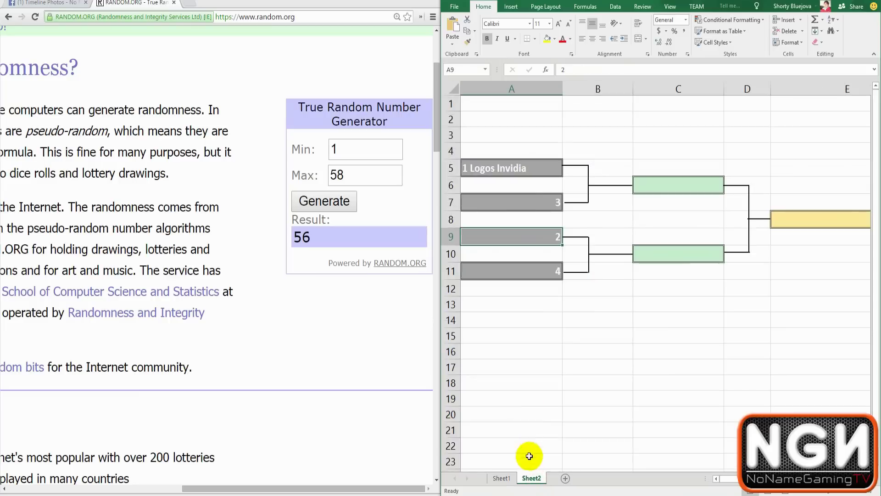
click(595, 66)
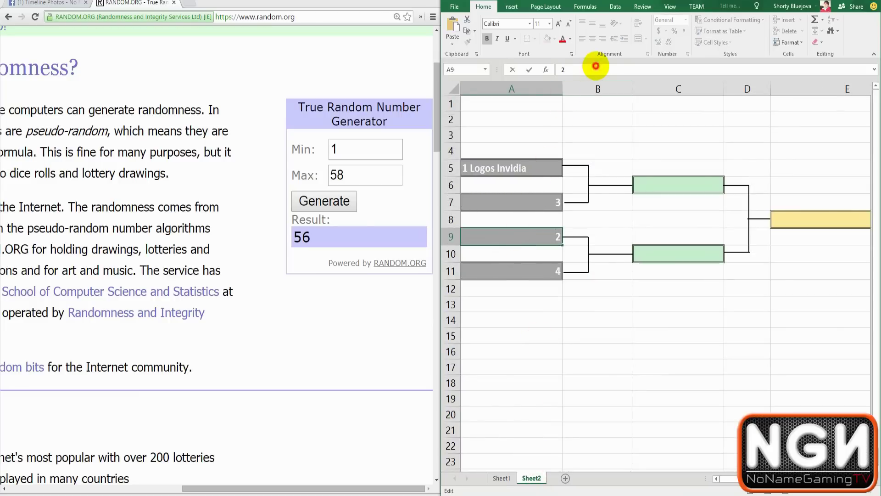
key(ctrl+v)
click(589, 317)
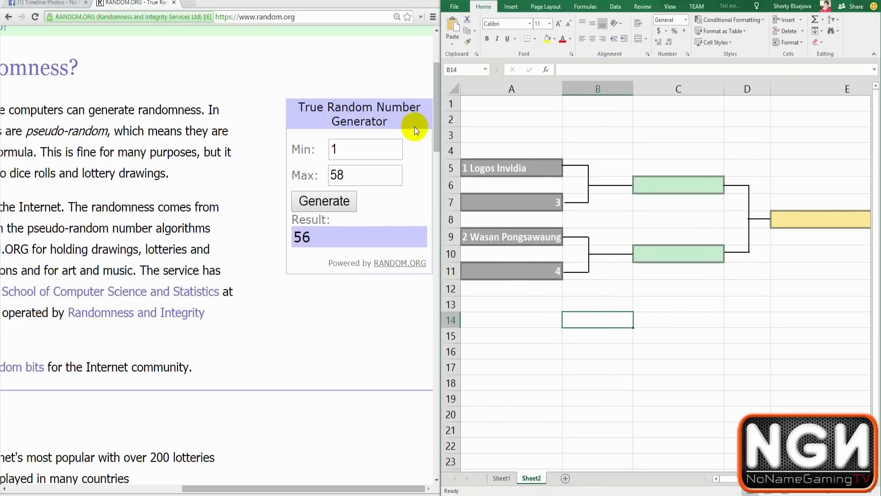
click(502, 477)
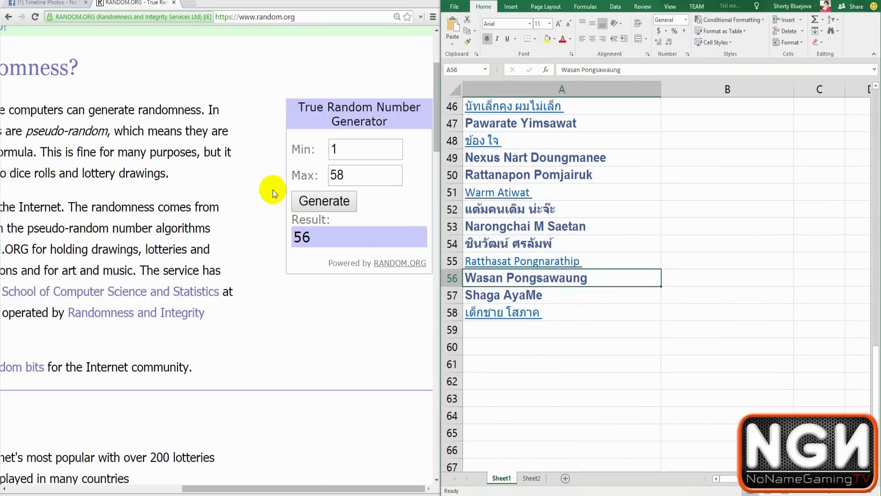